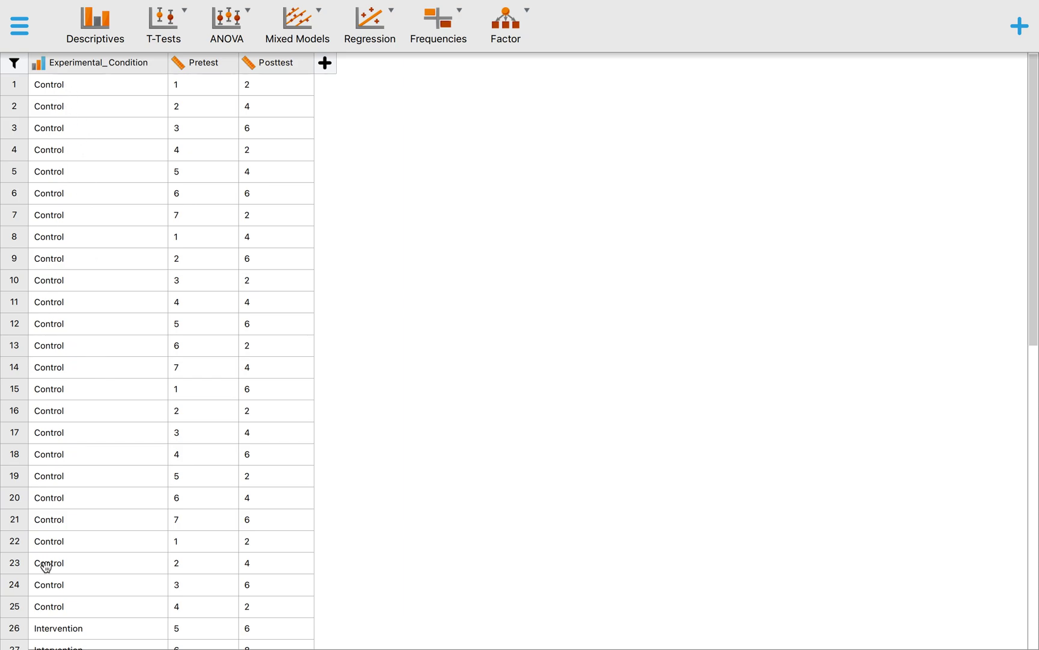
# Step: Examine the Pretest and Posttest scores across the Control and Intervention rows of the dataset
pyautogui.scroll(-5, 53, 608)
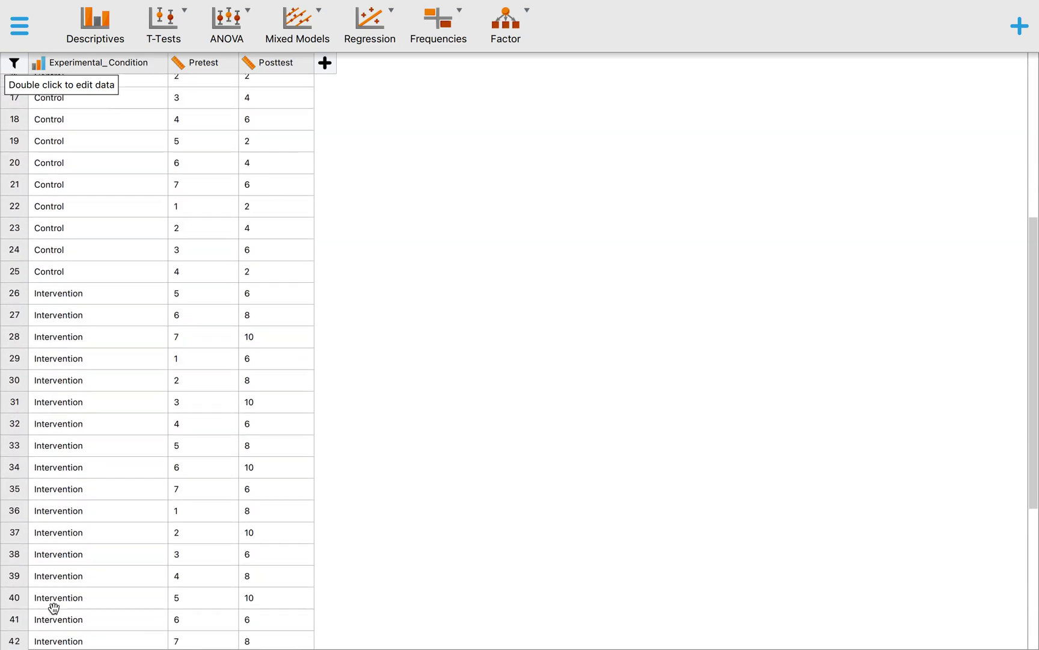
pyautogui.scroll(-3, 54, 608)
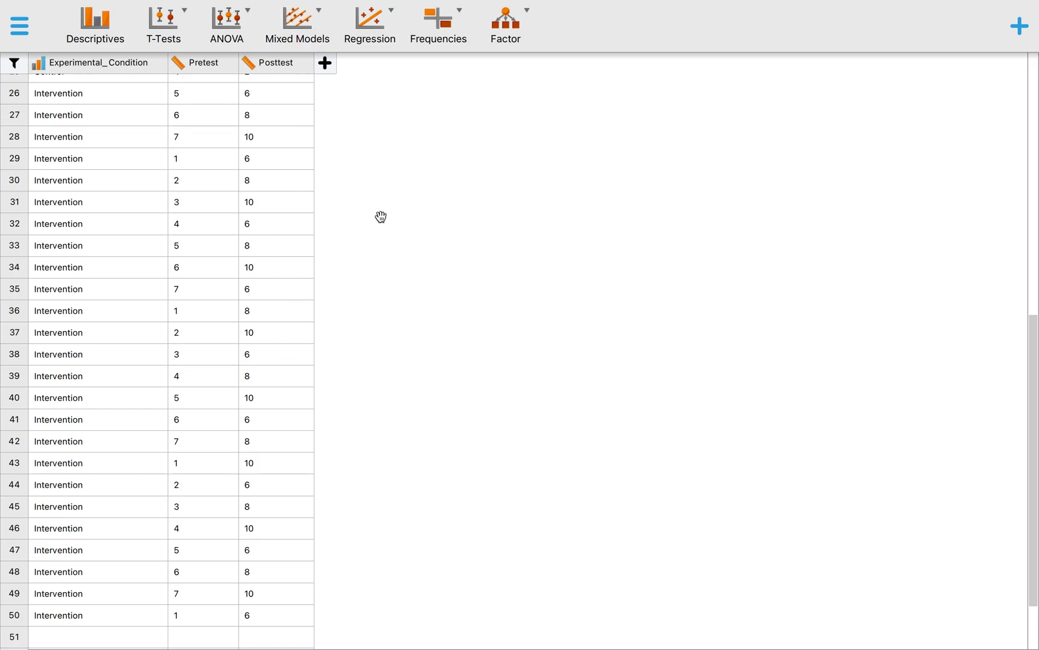
pyautogui.scroll(10, 389, 214)
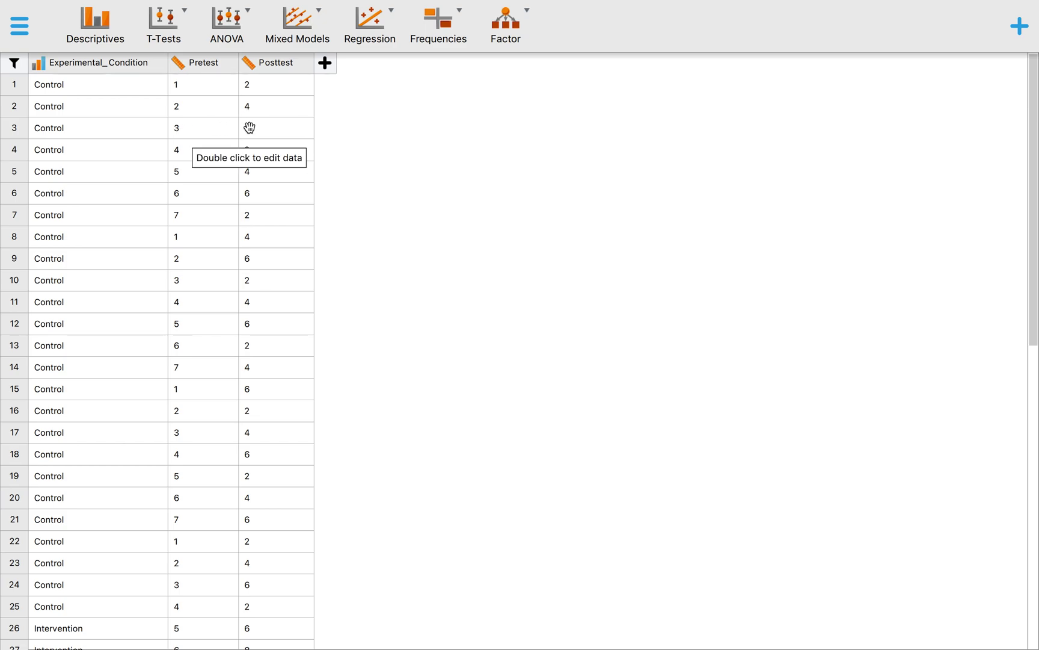
pyautogui.scroll(-5, 220, 325)
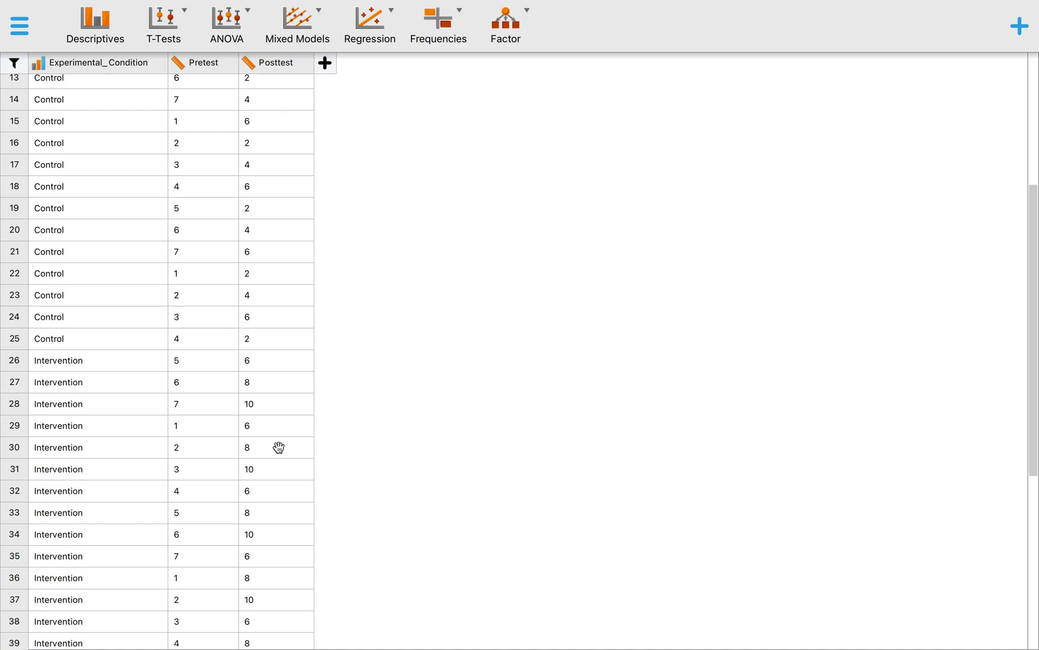
pyautogui.scroll(5, 359, 253)
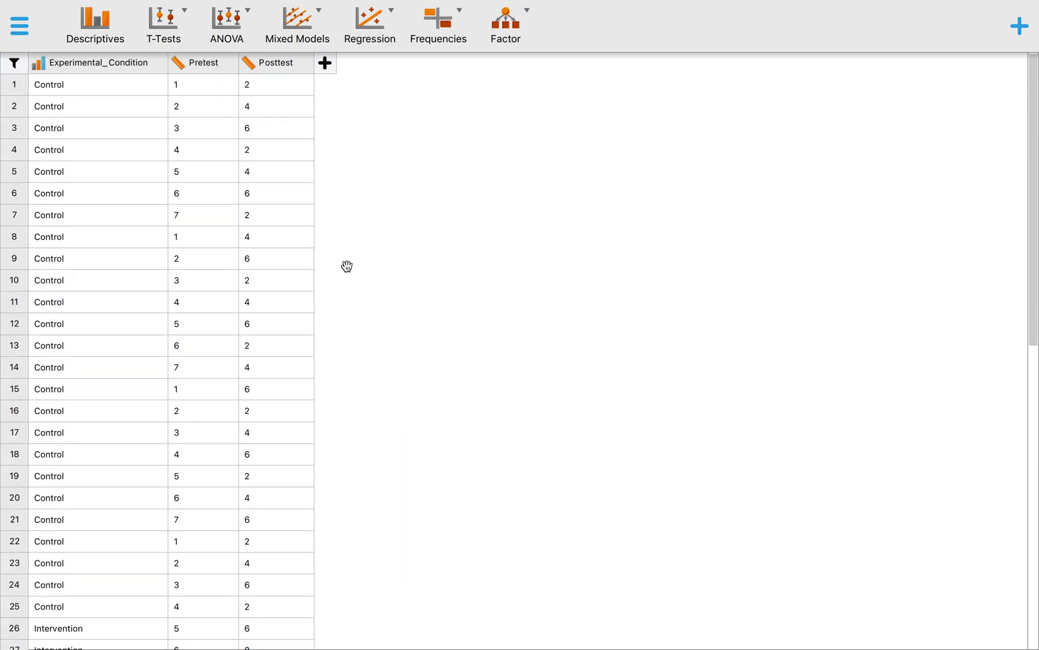
# Step: Start a classical Repeated Measures ANOVA and name its first repeated measures factor "Ability to Think of Creative Names"
pyautogui.click(244, 21)
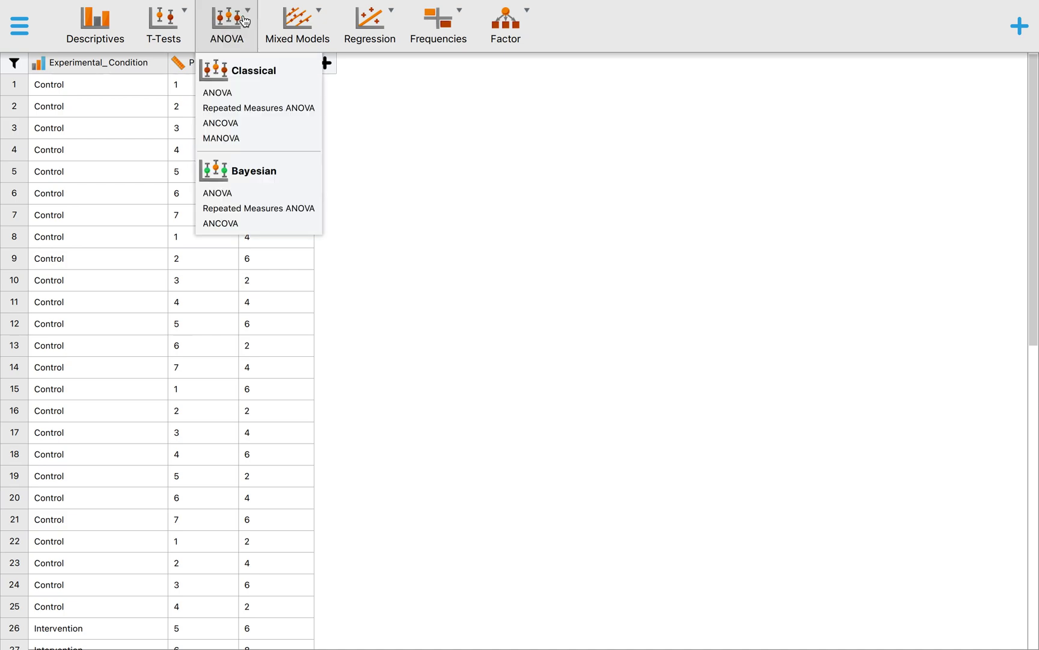
pyautogui.click(265, 108)
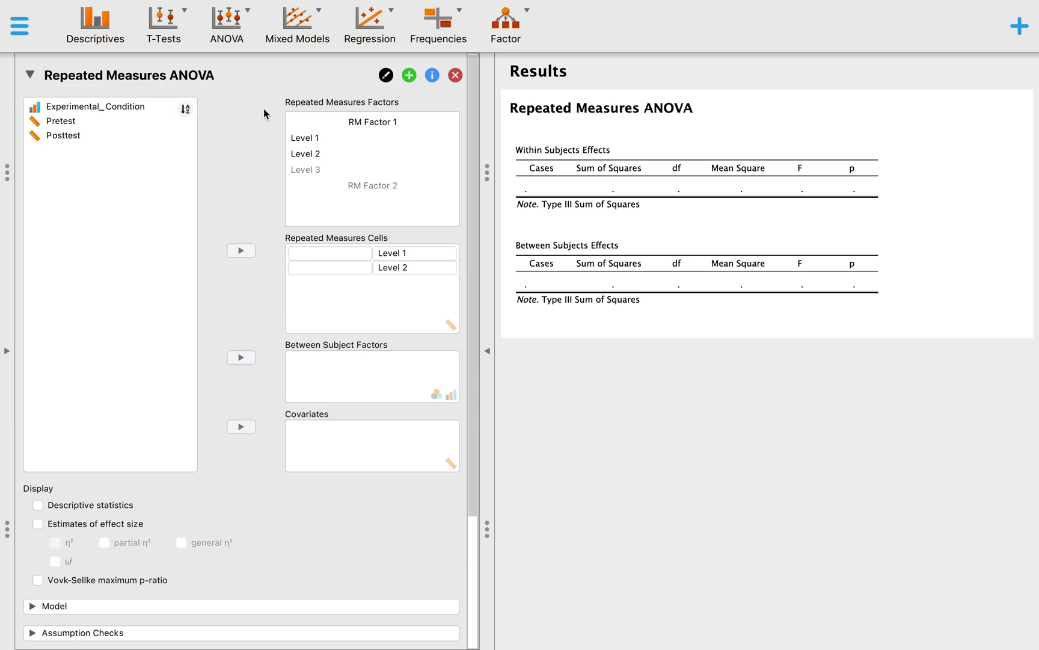
pyautogui.click(378, 122)
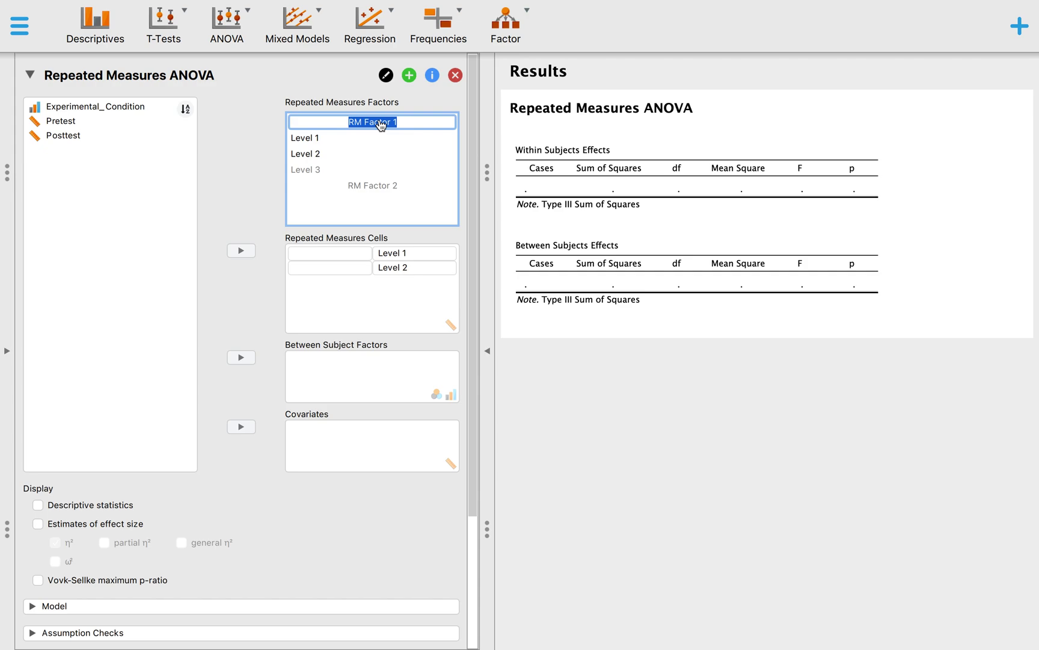
pyautogui.write('Ability to Thinkn of')
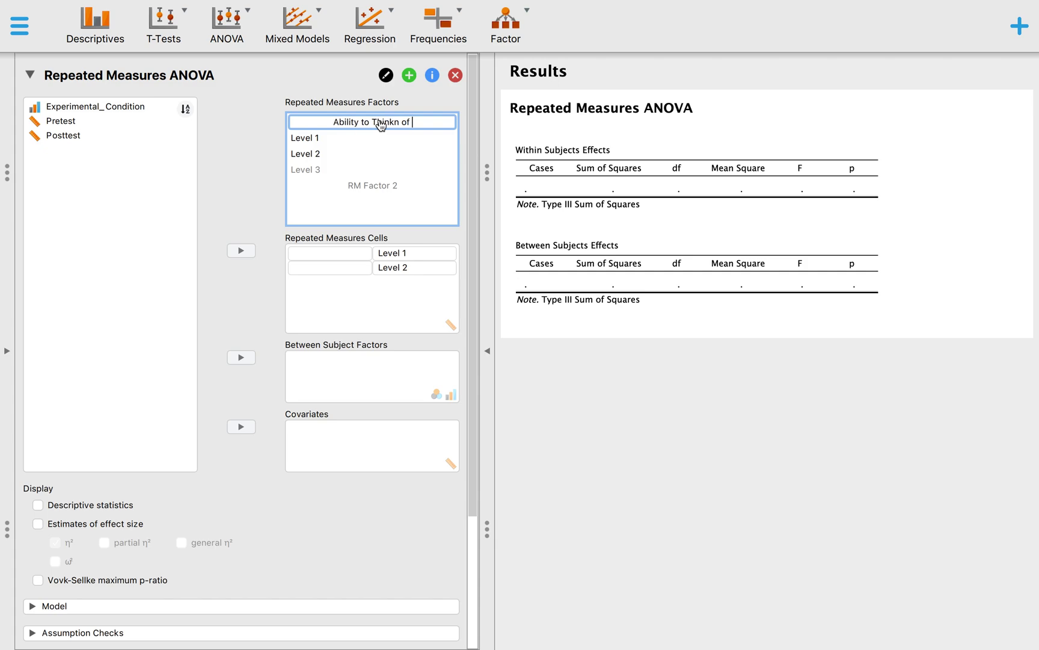
pyautogui.press('BackSpace')
pyautogui.press('BackSpace')
pyautogui.press('BackSpace')
pyautogui.write('of Creative Names')
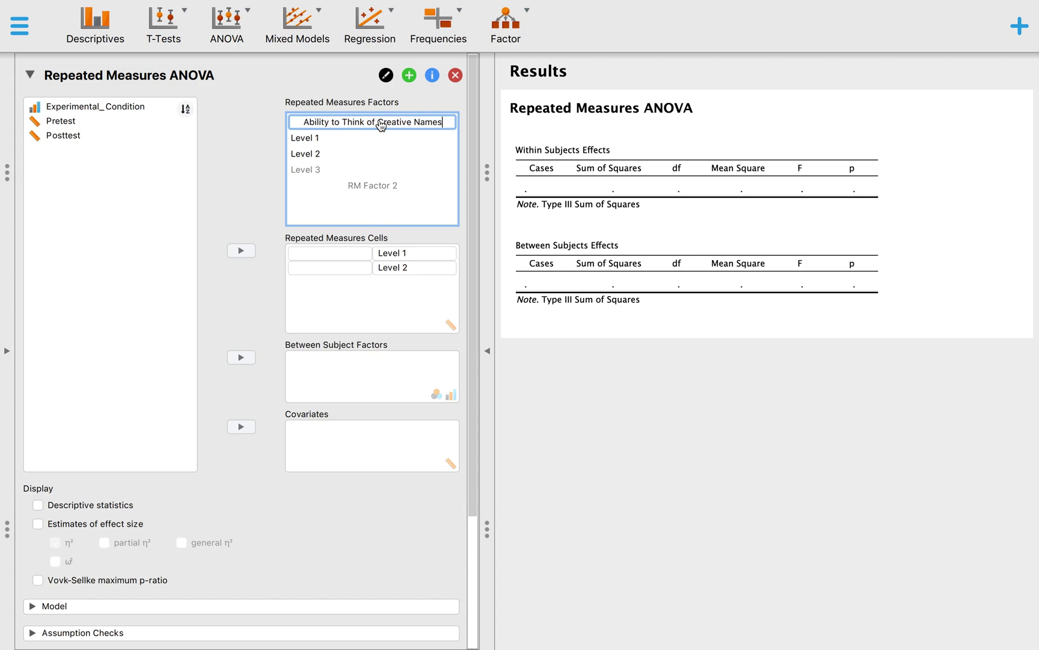
# Step: Name the two levels of the repeated measures factor "Pretest" and "Posttest"
pyautogui.click(312, 141)
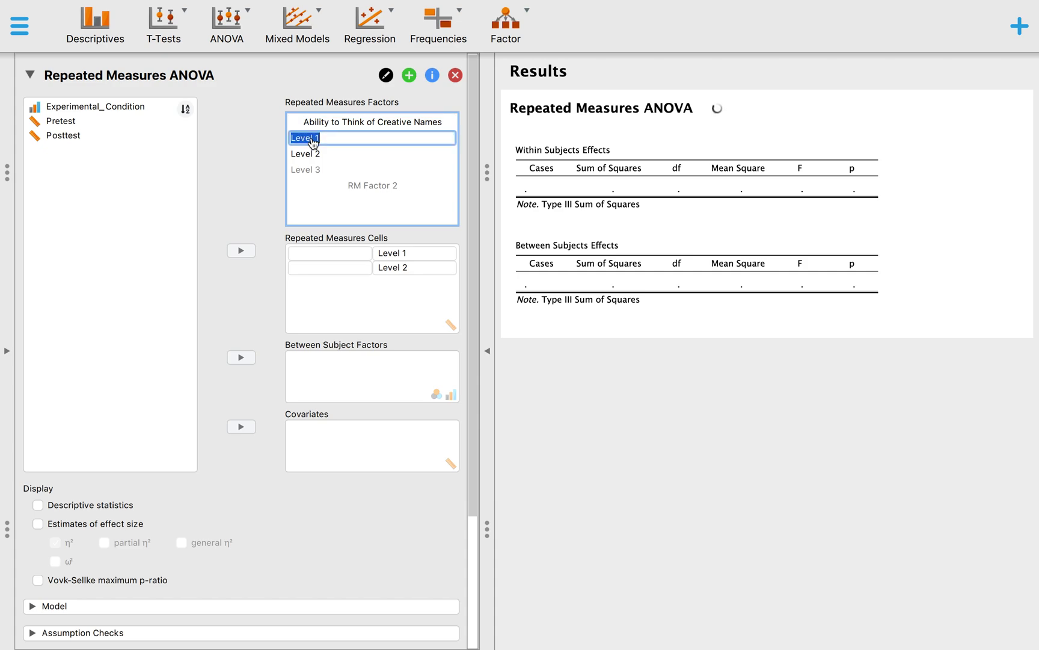
pyautogui.write('Pretest')
pyautogui.click(309, 156)
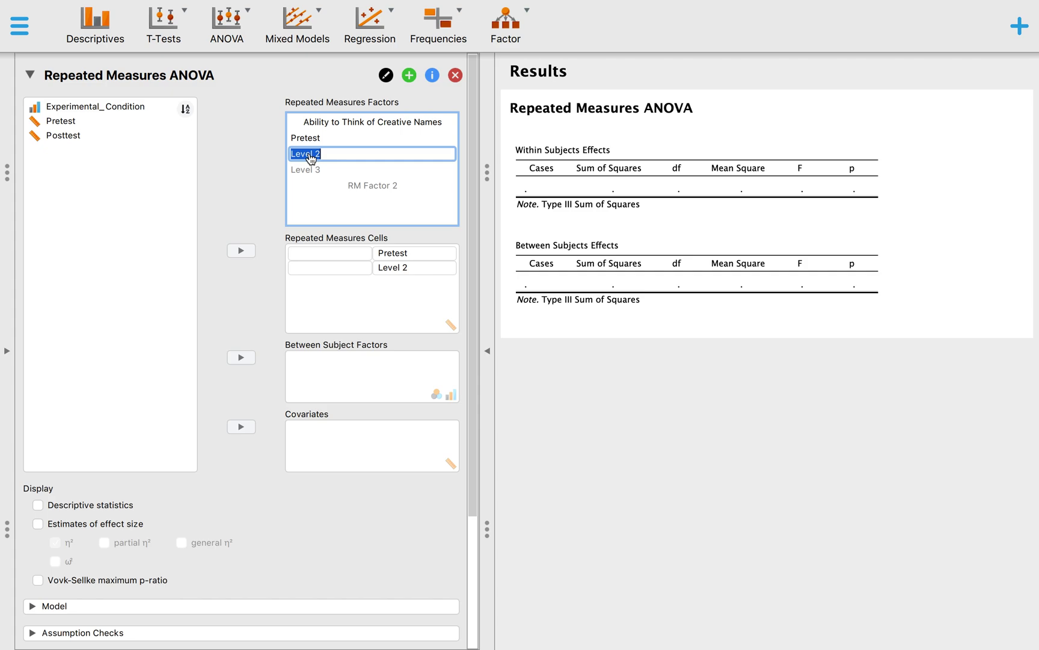
pyautogui.write('Posttest')
pyautogui.press('Return')
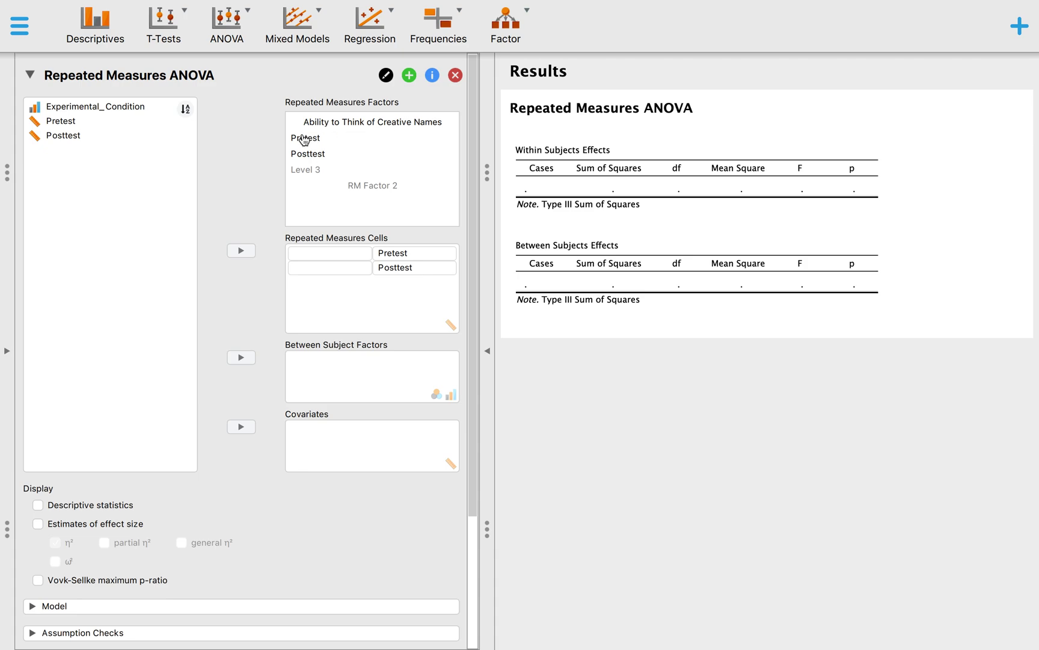
# Step: Check the score columns in the data, and assign the Pretest and Posttest variables to their matching repeated measures cells
pyautogui.click(10, 358)
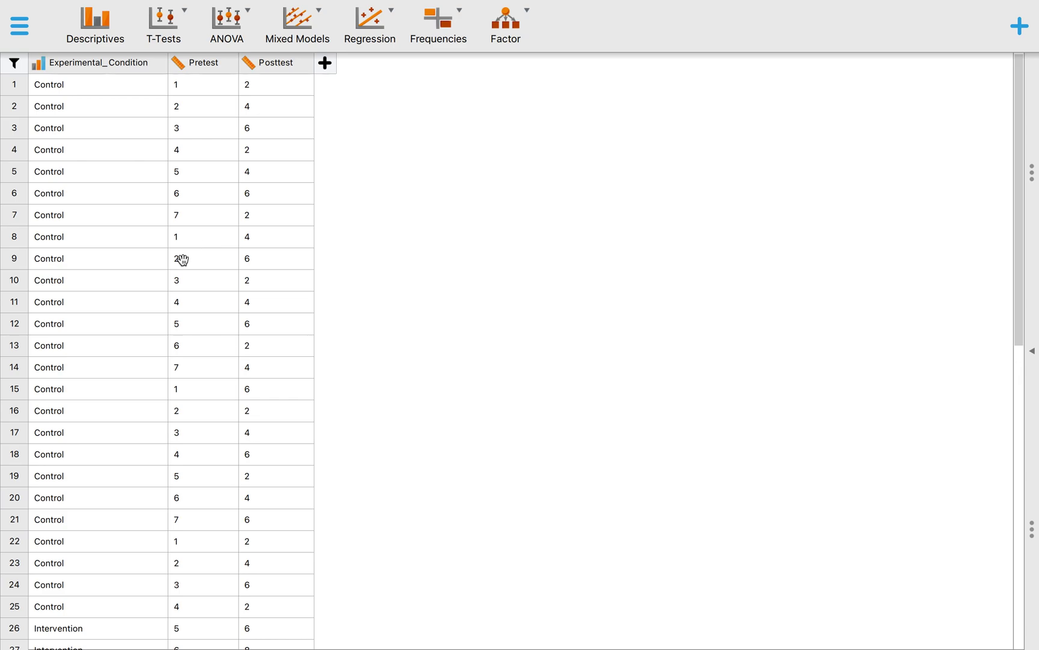
pyautogui.scroll(-6, 211, 488)
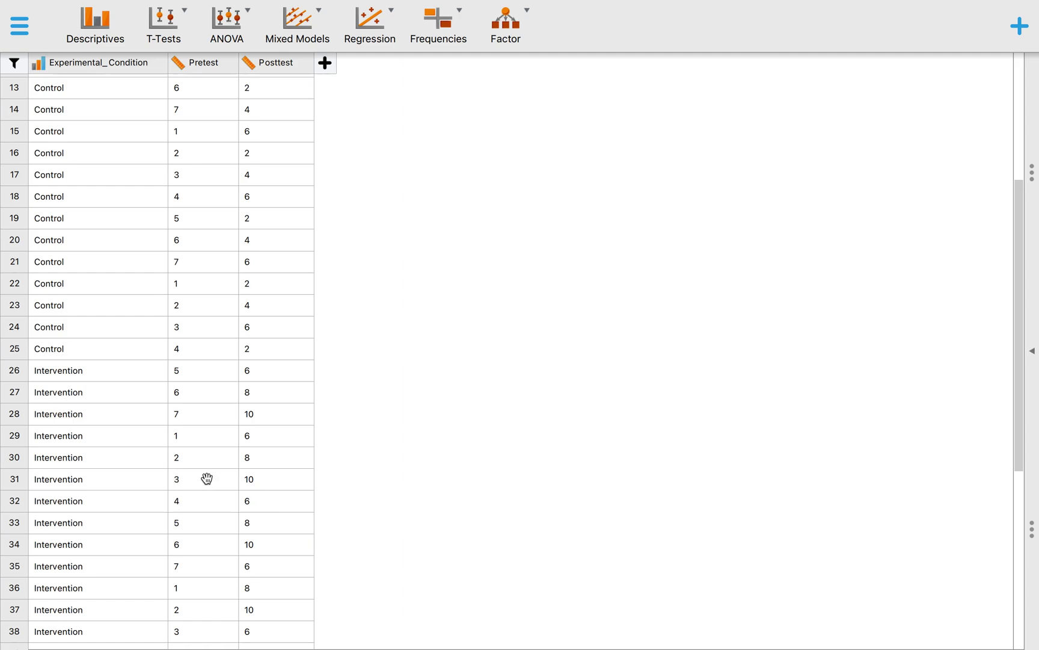
pyautogui.scroll(6, 253, 479)
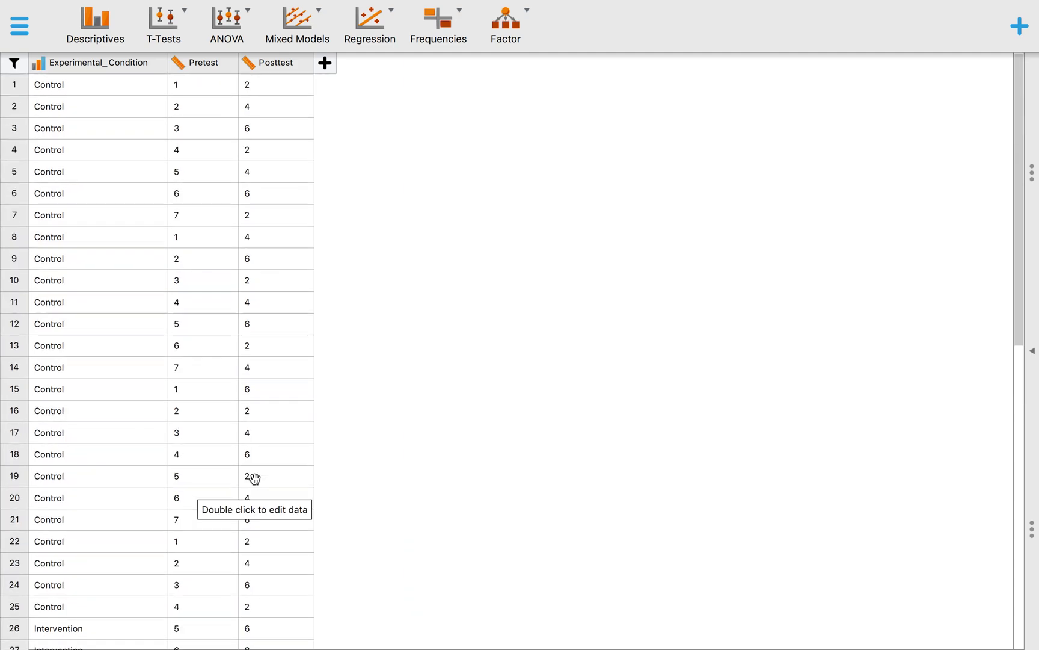
pyautogui.click(1032, 350)
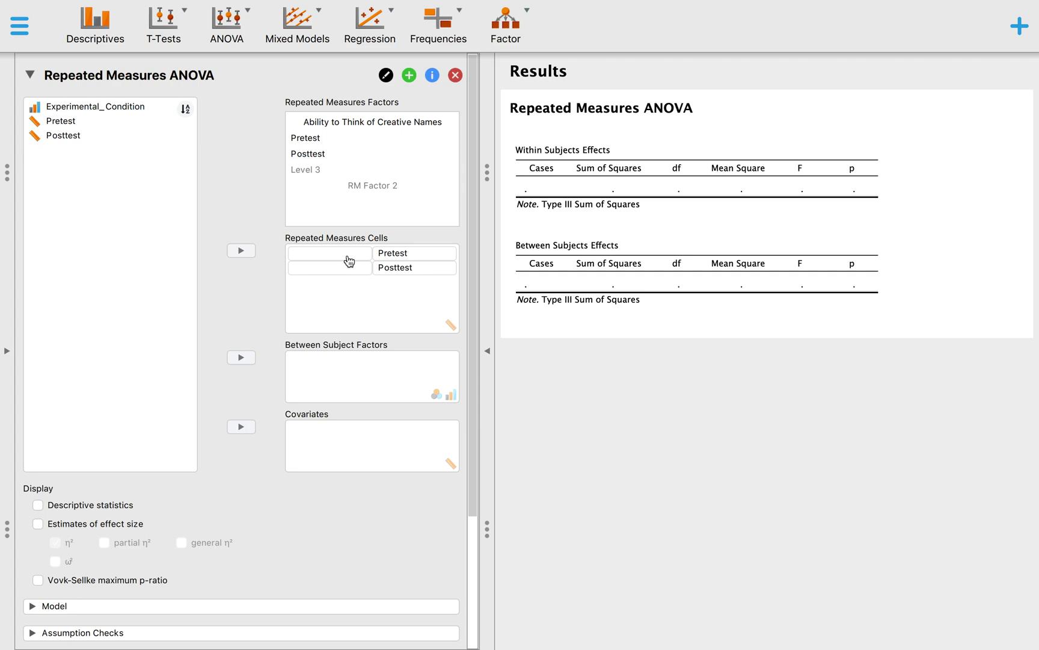
pyautogui.click(57, 121)
pyautogui.click(241, 250)
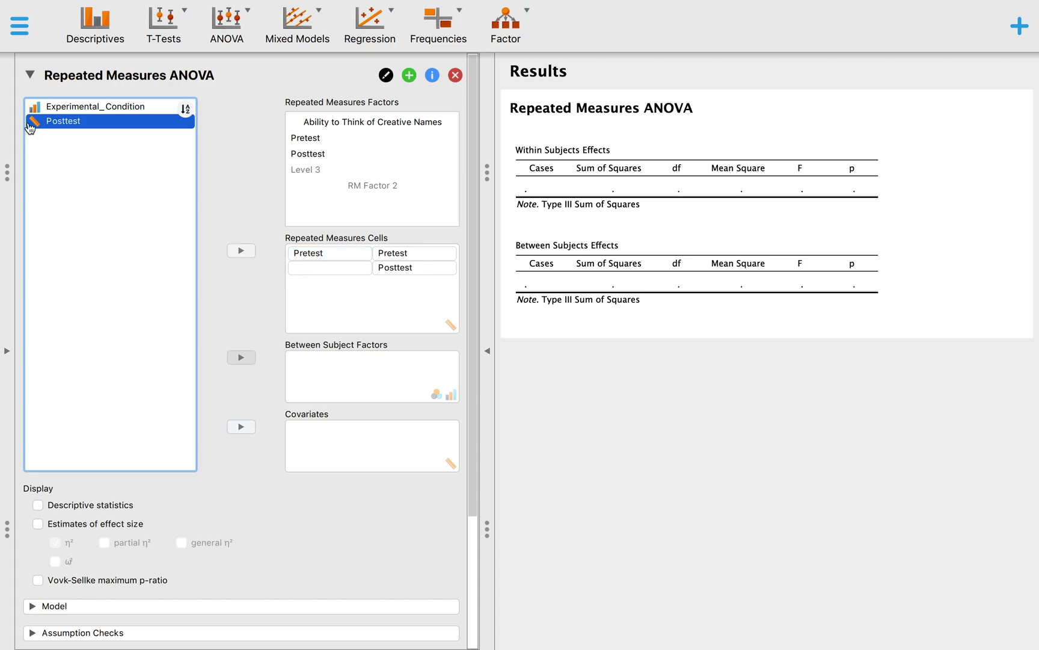
pyautogui.click(240, 251)
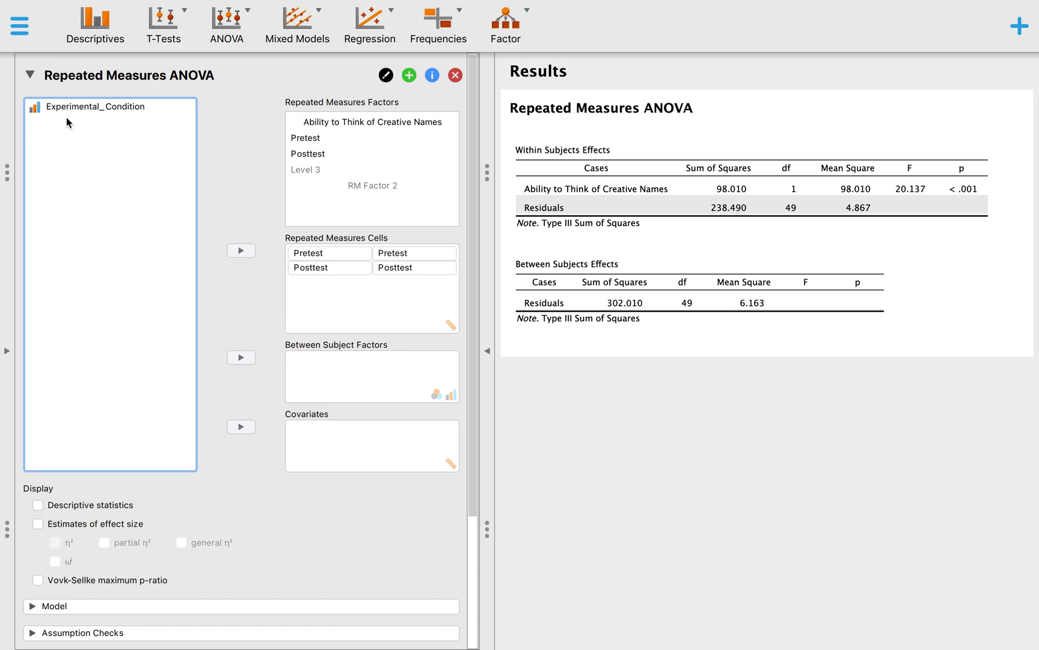
# Step: Check the condition groups in the data, and add Experimental_Condition as a between subject factor
pyautogui.click(7, 350)
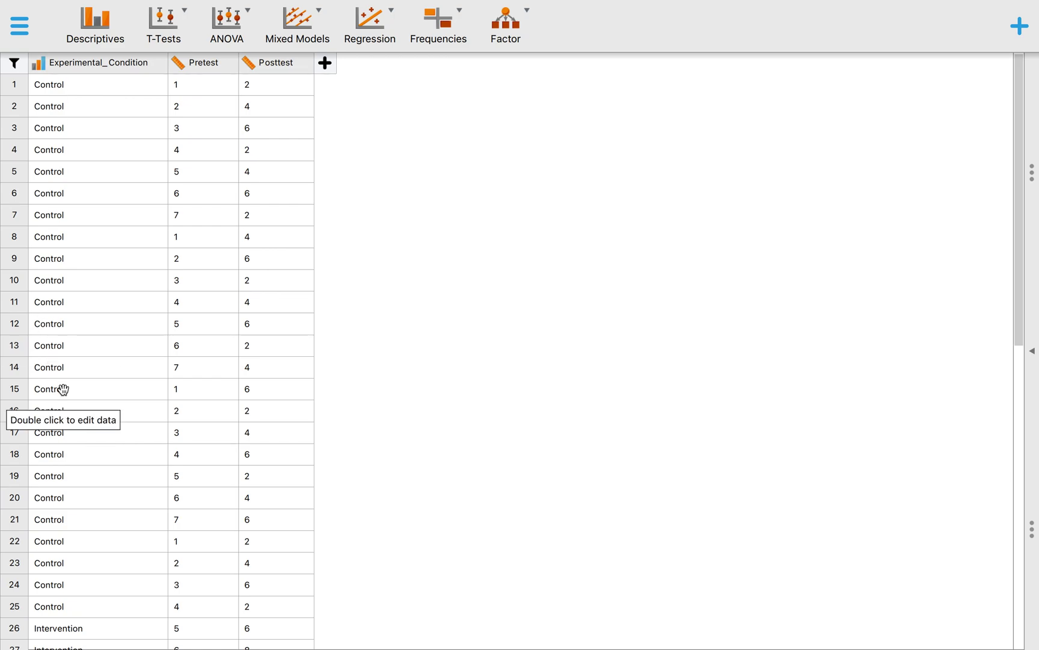
pyautogui.scroll(-5, 63, 389)
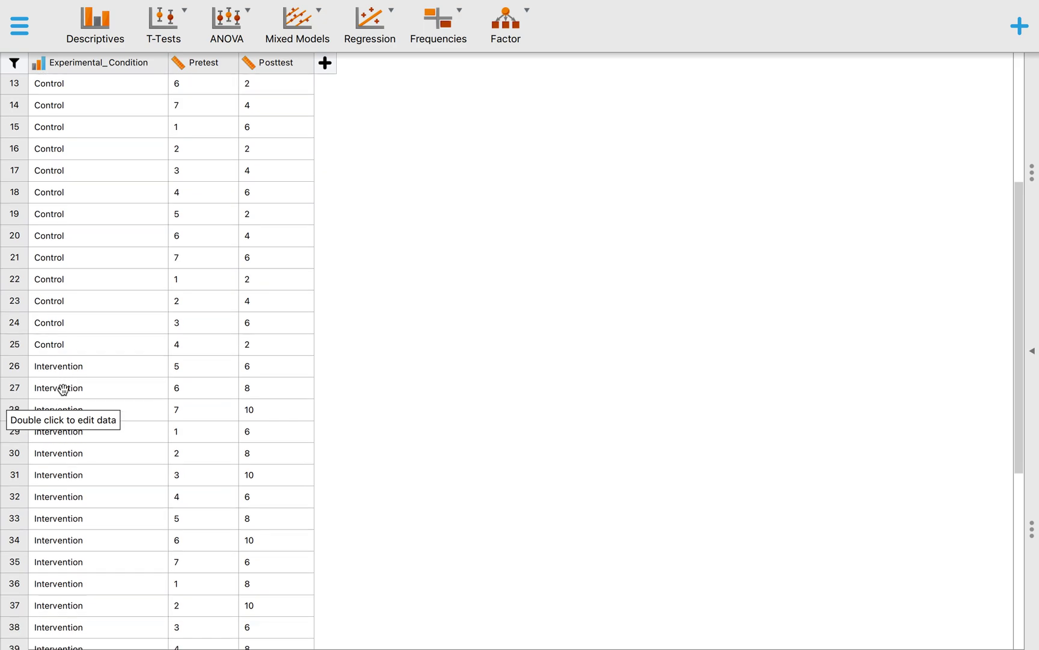
pyautogui.scroll(5, 63, 389)
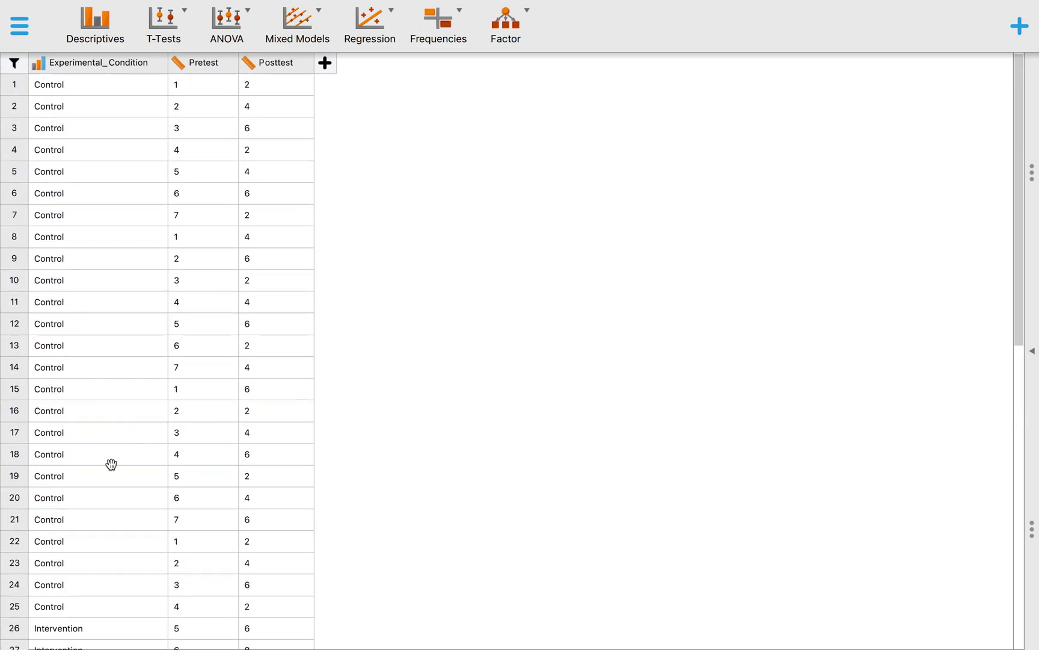
pyautogui.scroll(-2, 65, 498)
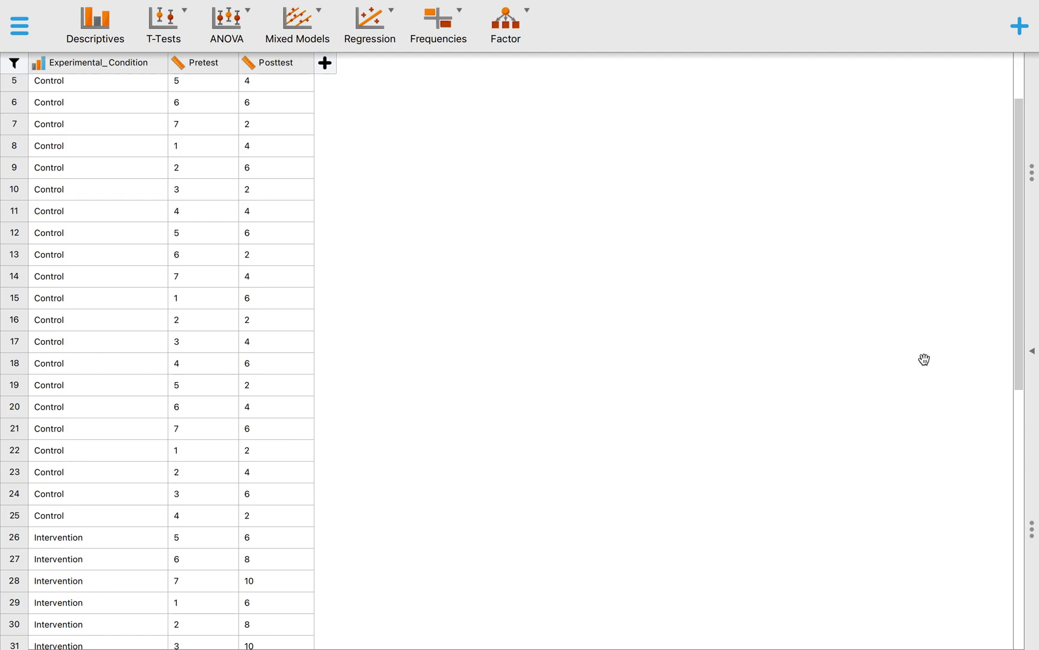
pyautogui.click(1034, 349)
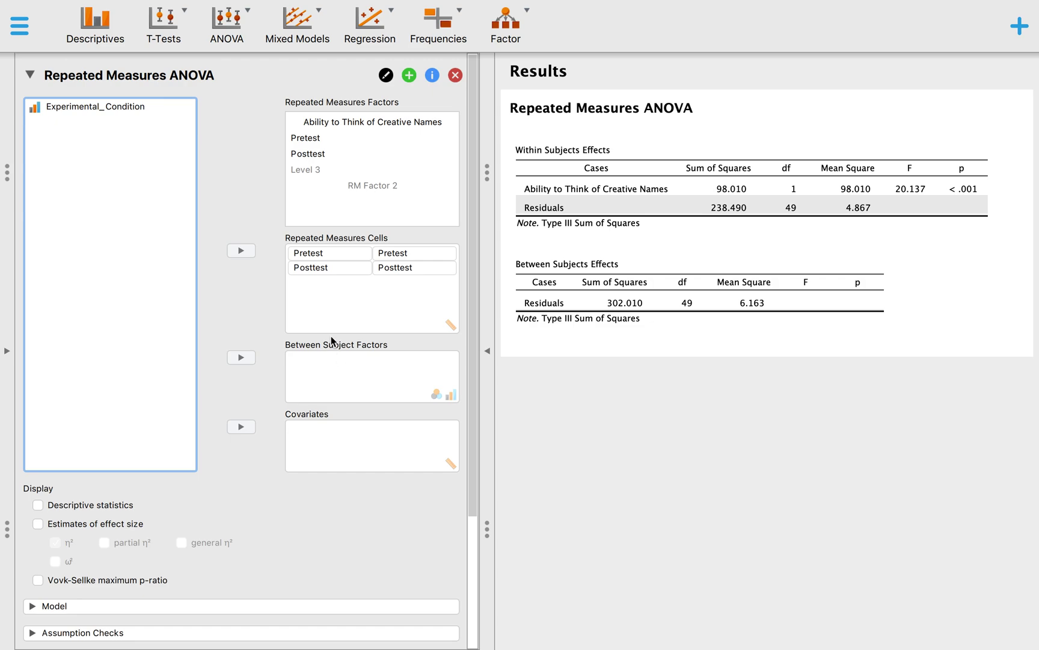
pyautogui.click(70, 109)
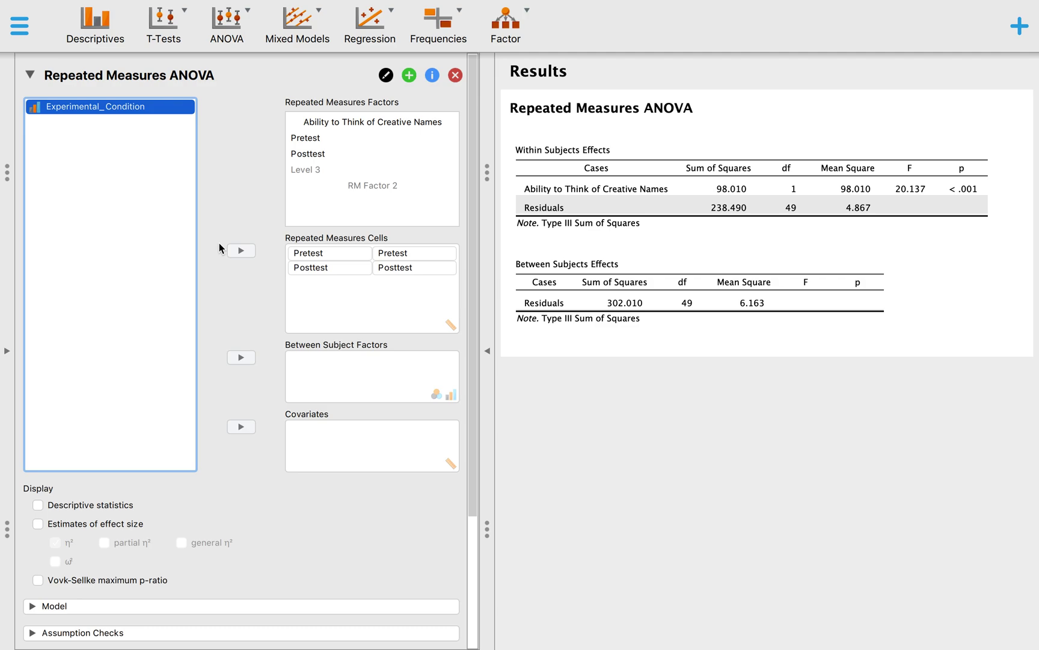
pyautogui.click(242, 358)
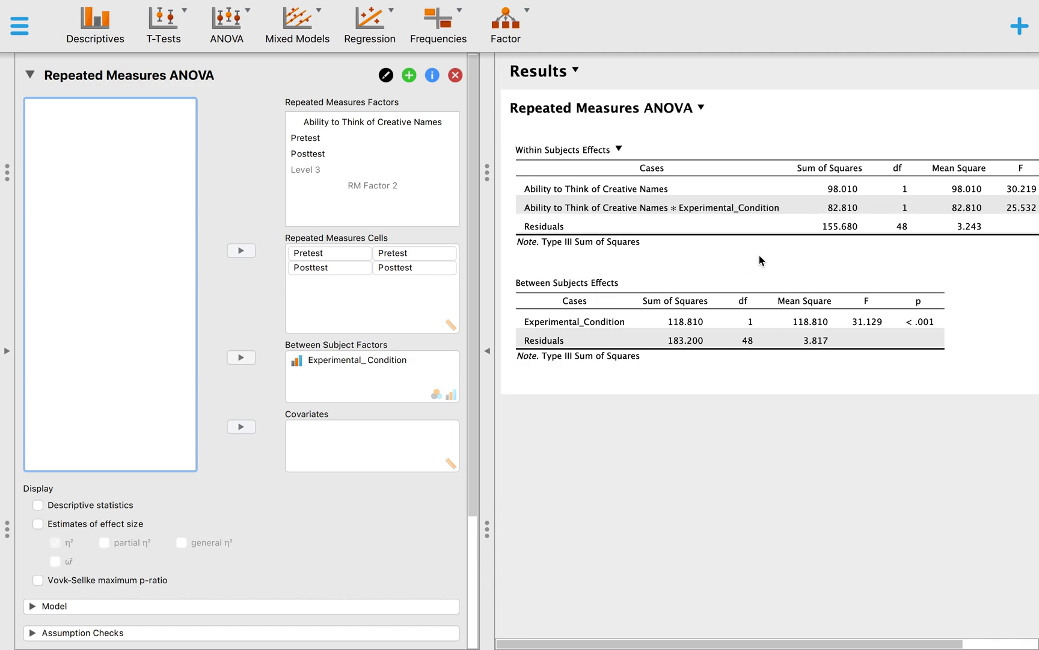
# Step: Review the within and between subjects effects tables, and add descriptive statistics to the ANOVA output
pyautogui.click(487, 351)
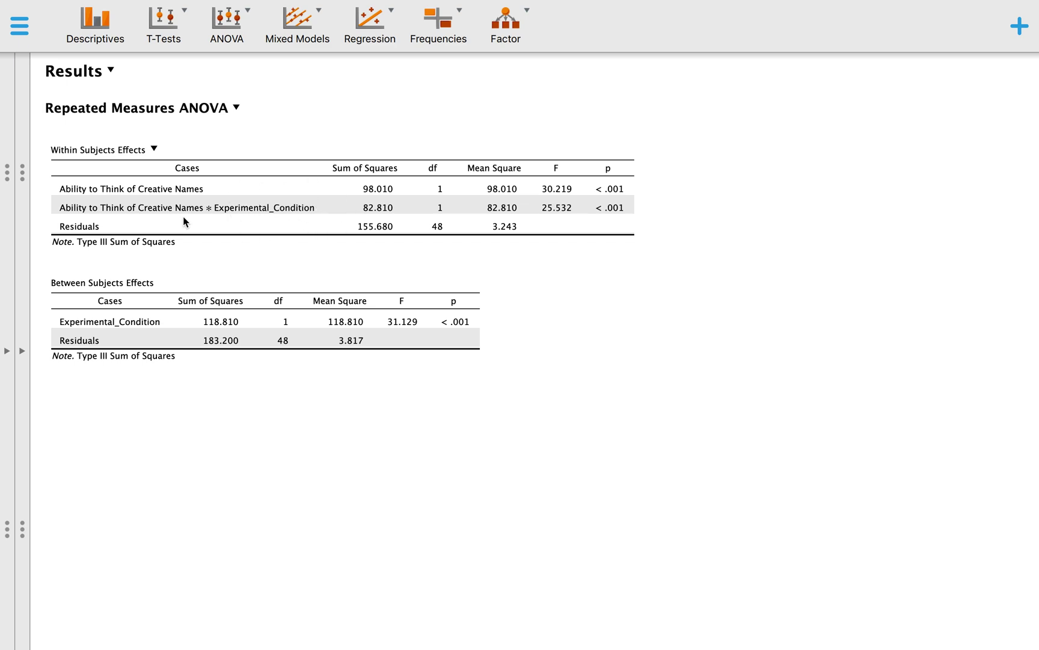
pyautogui.click(22, 351)
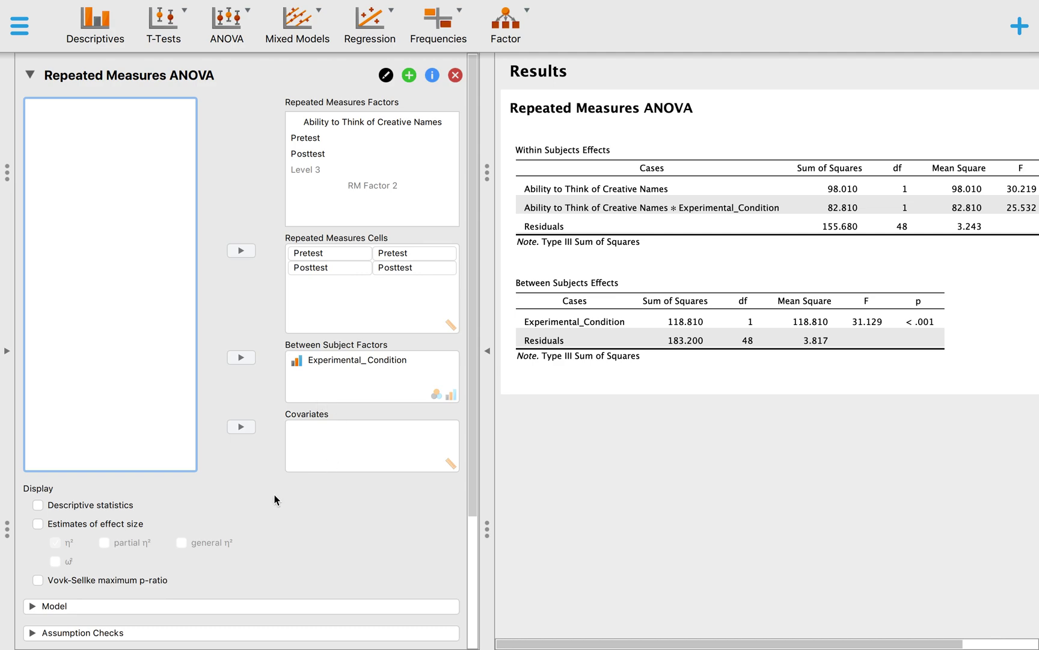
pyautogui.scroll(-1, 275, 500)
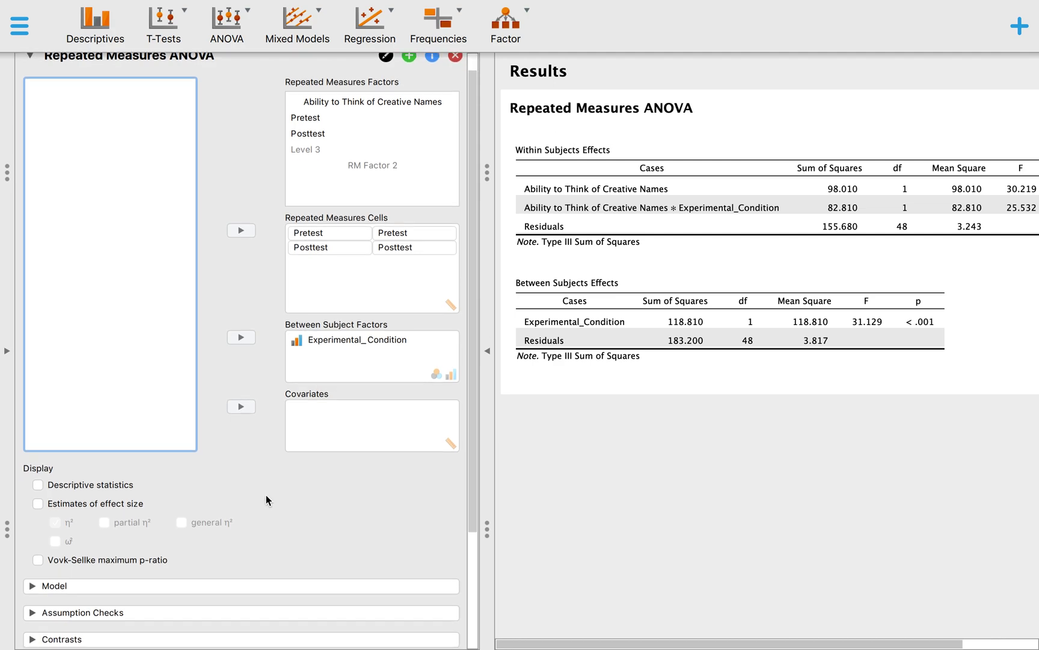
pyautogui.click(72, 489)
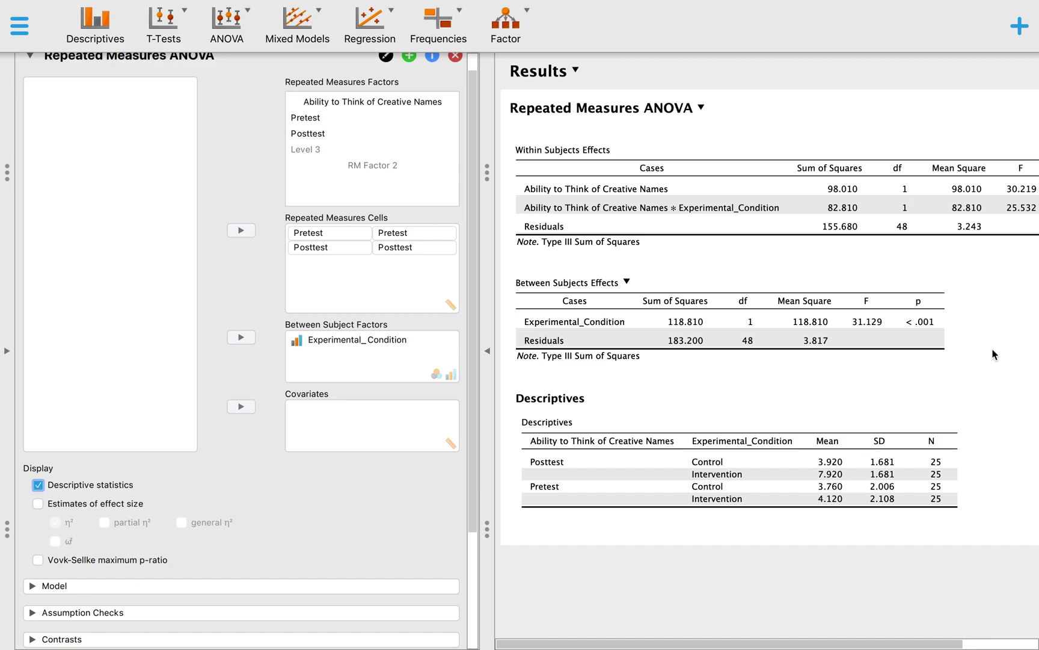
pyautogui.hscroll(3, 993, 352)
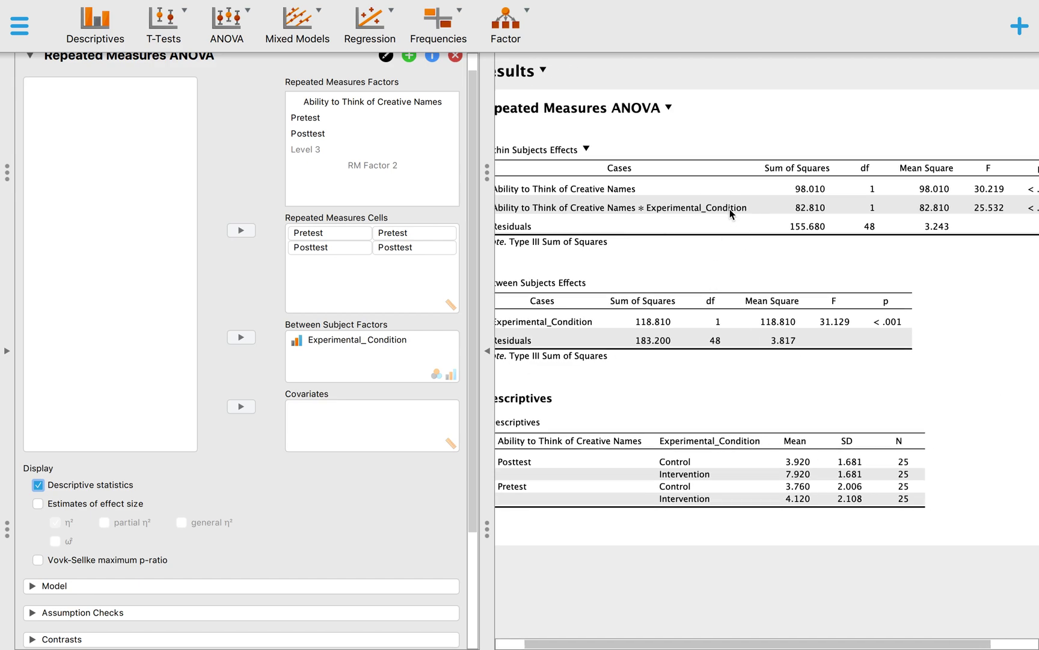
pyautogui.hscroll(-4, 611, 307)
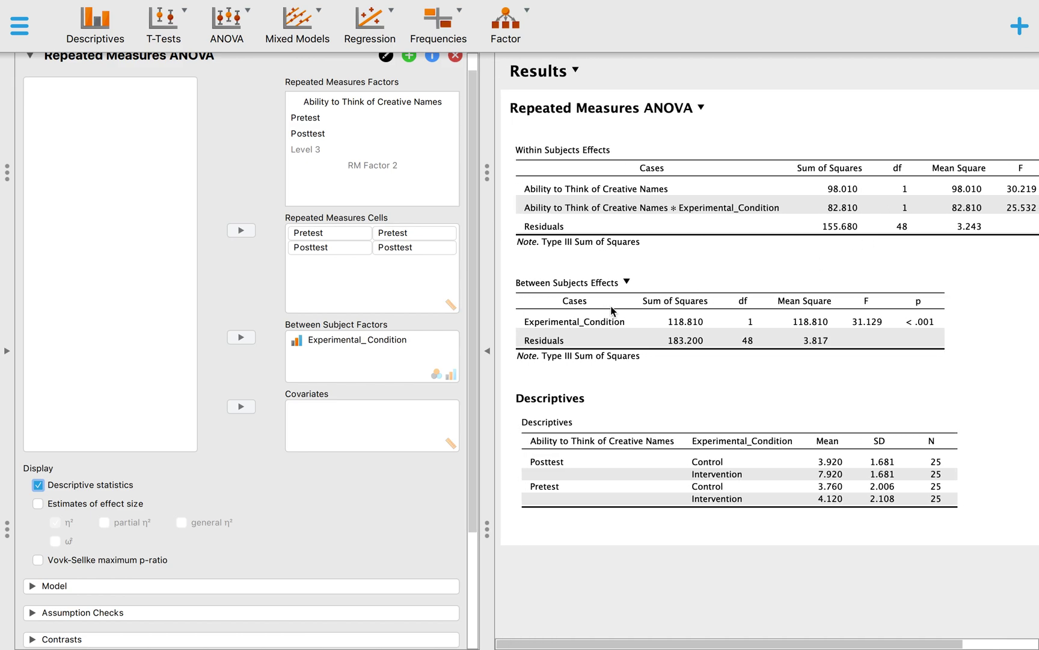
# Step: Create a descriptives plot with Ability to Think of Creative Names on the horizontal axis and Experimental_Condition as separate lines
pyautogui.scroll(-5, 248, 498)
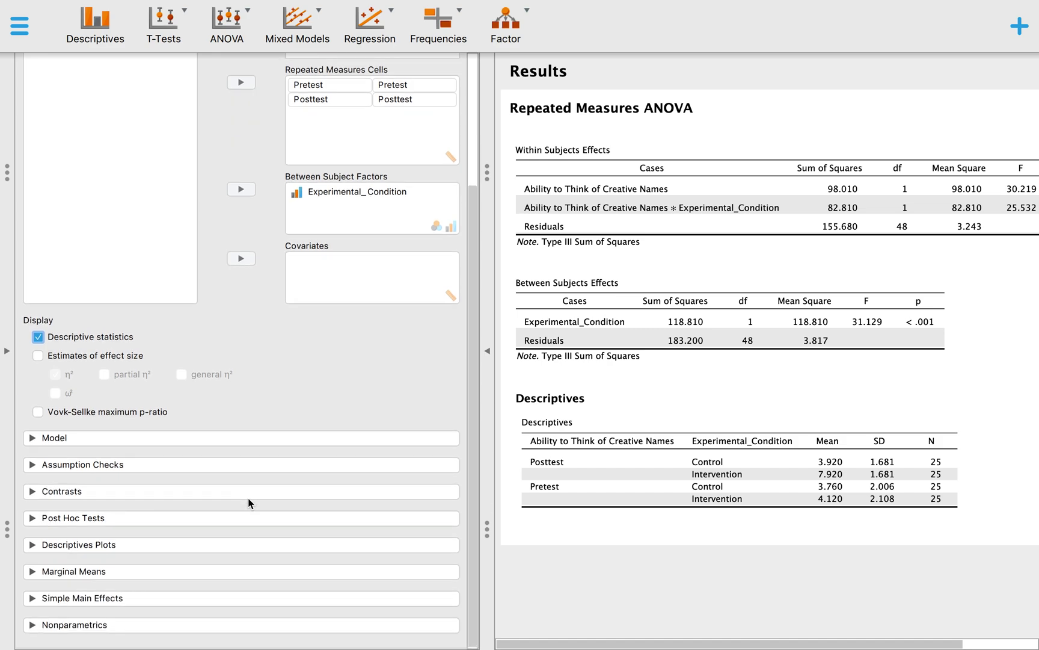
pyautogui.click(71, 545)
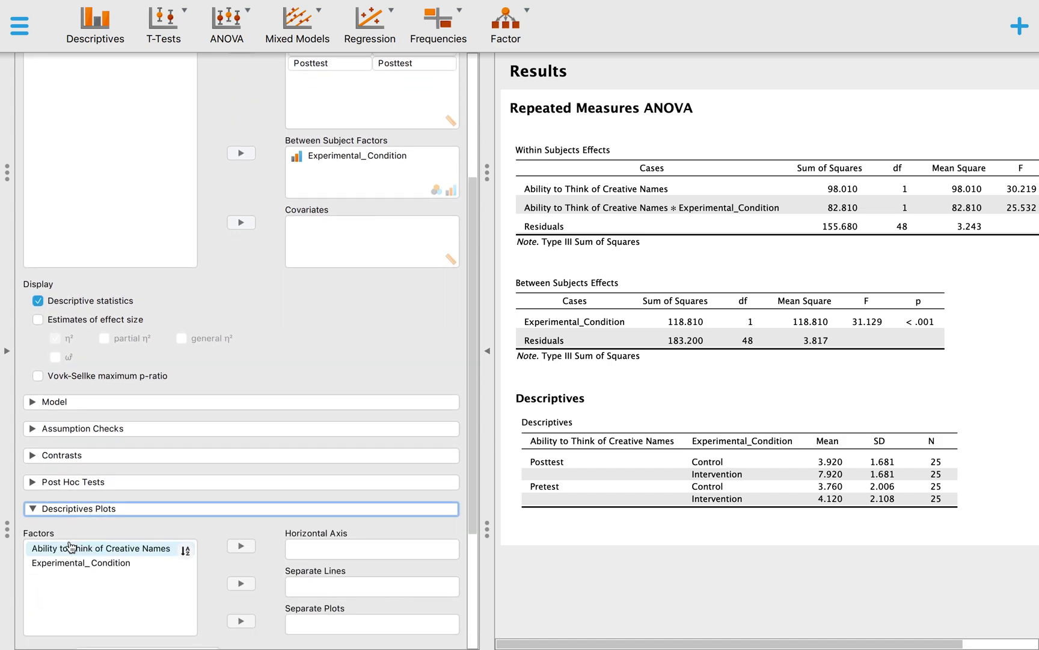
pyautogui.click(134, 549)
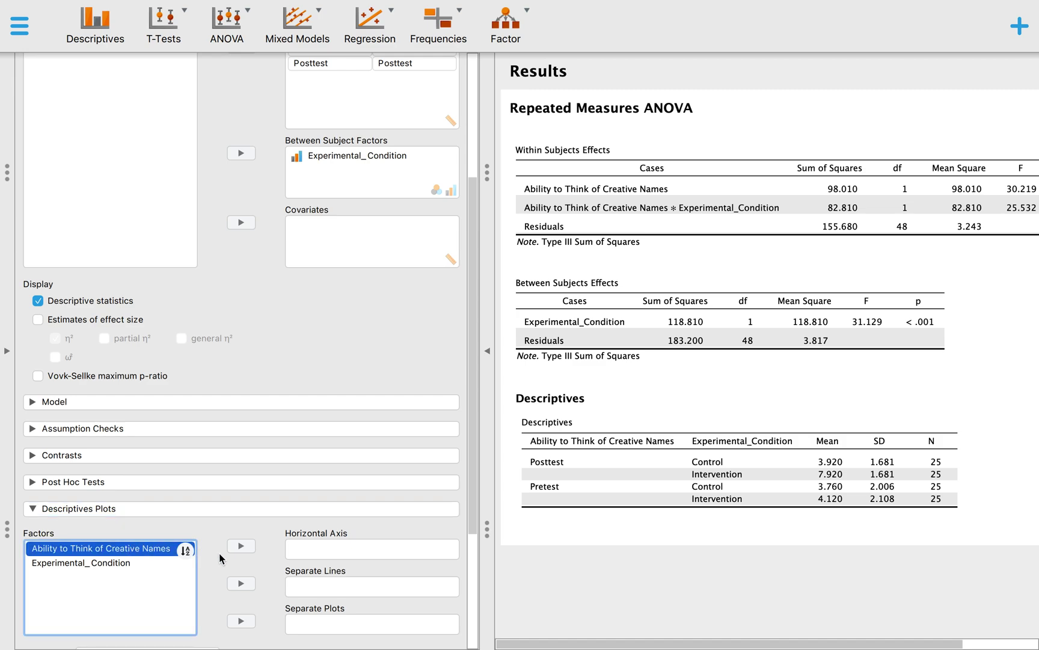
pyautogui.click(242, 545)
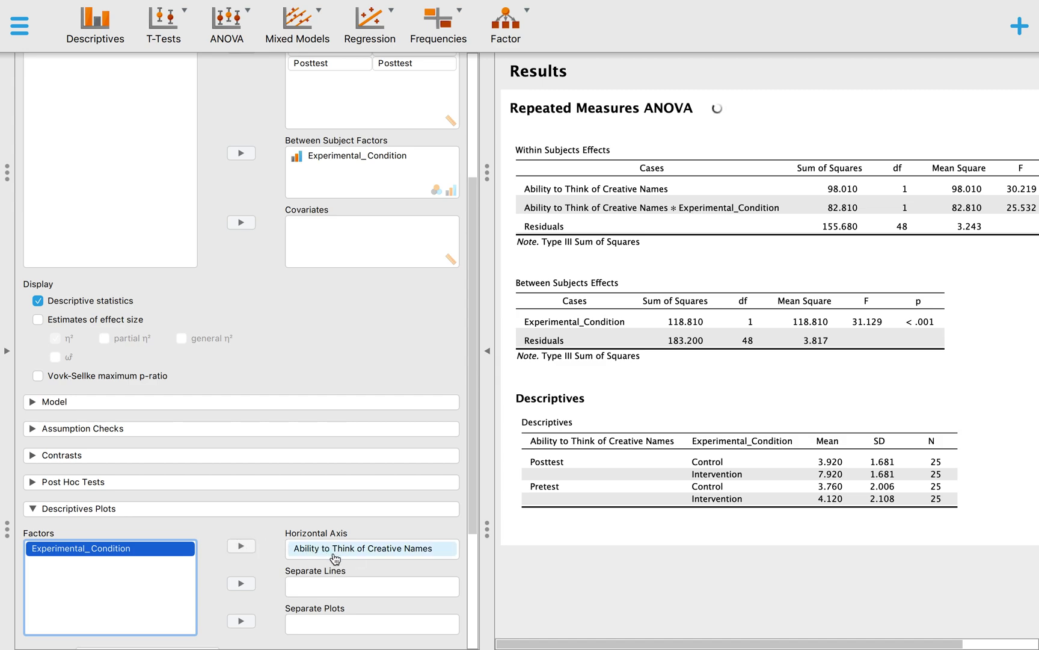
pyautogui.scroll(1, 339, 286)
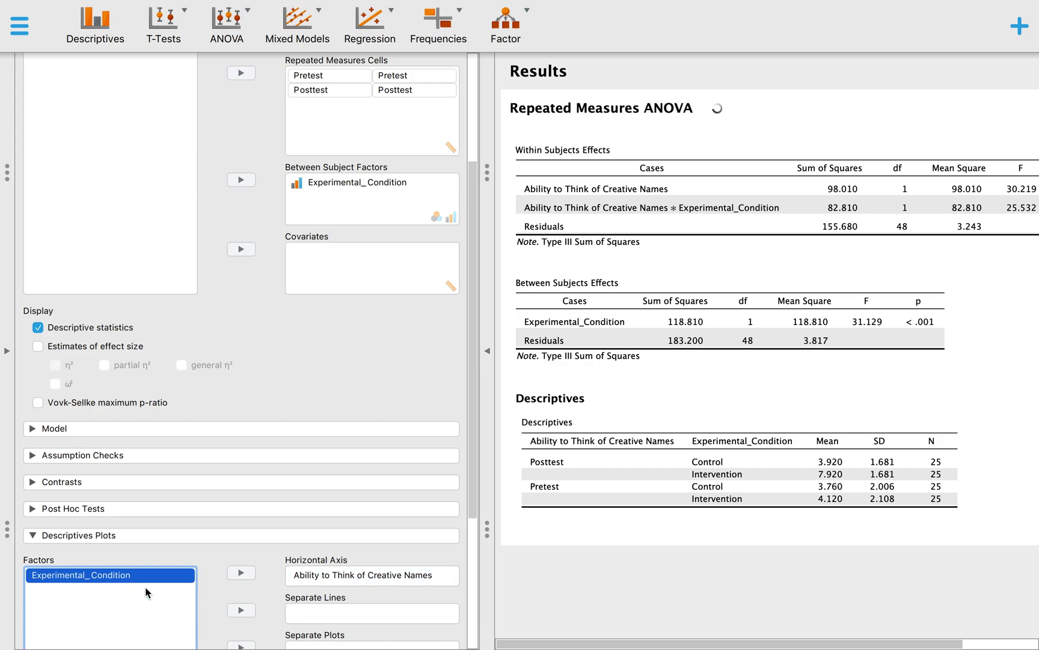
pyautogui.click(243, 609)
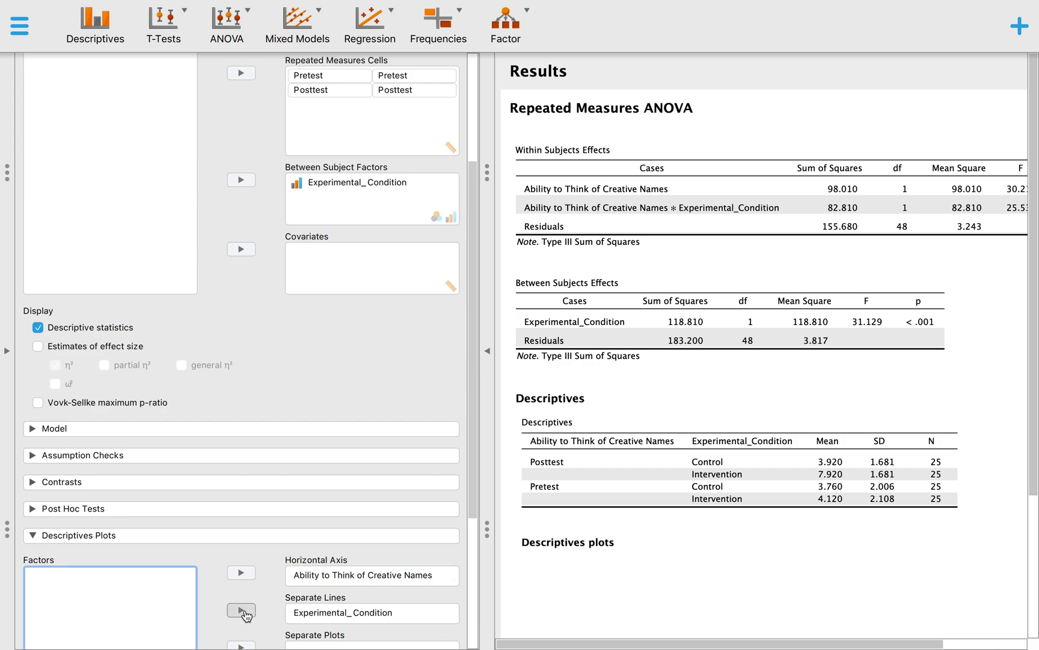
pyautogui.scroll(-1, 755, 552)
pyautogui.scroll(-5, 756, 547)
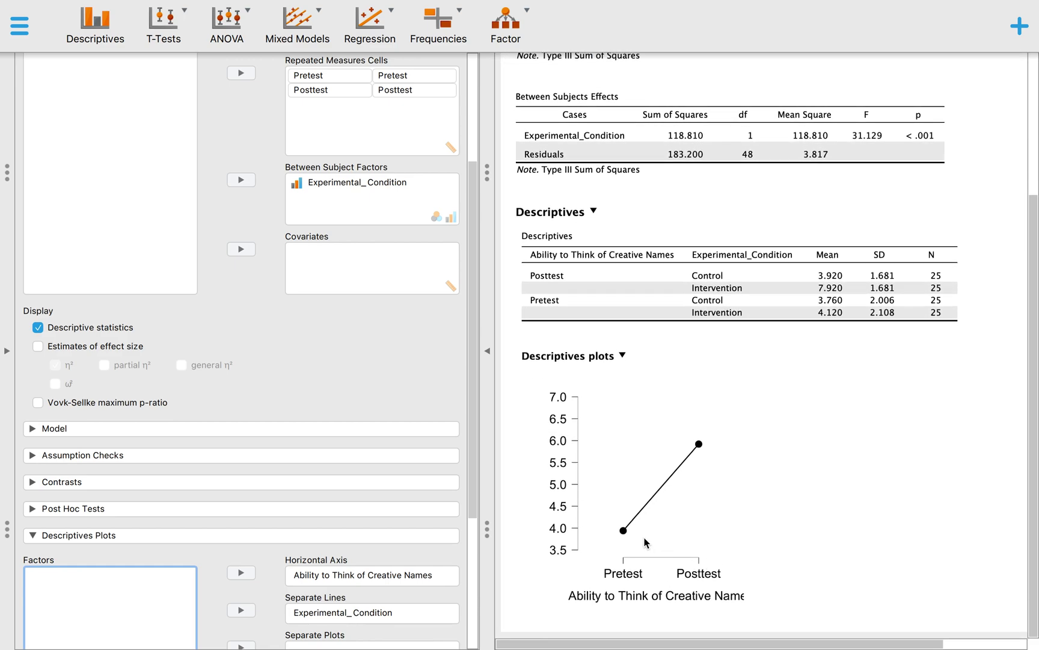
pyautogui.click(660, 537)
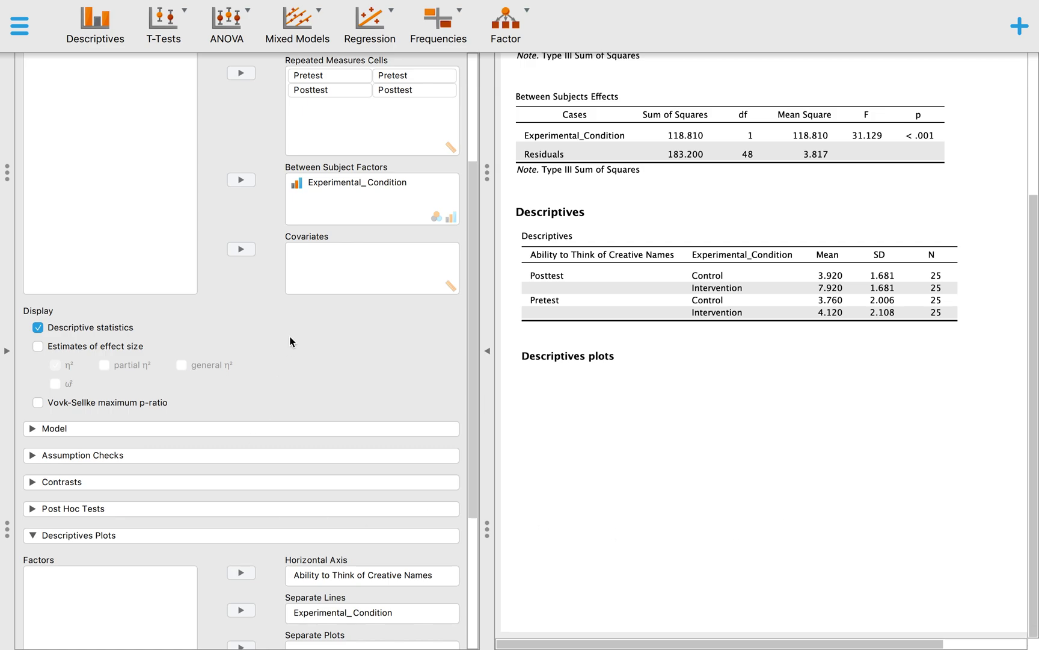
# Step: Add post hoc tests for the Experimental_Condition * Ability to Think of Creative Names interaction
pyautogui.scroll(2, 289, 340)
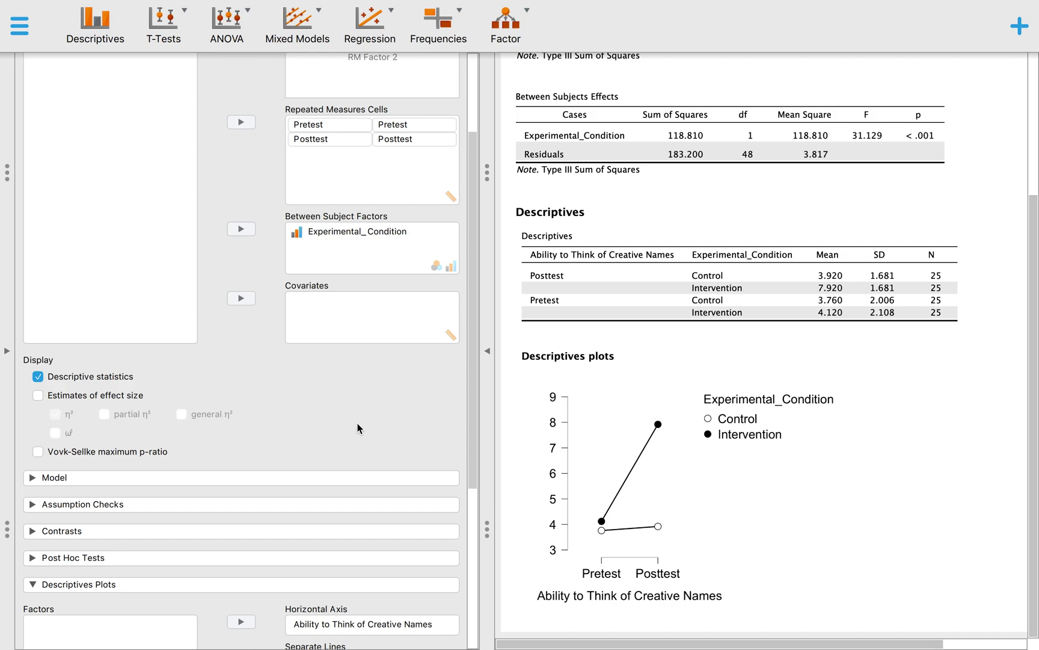
pyautogui.scroll(-5, 357, 428)
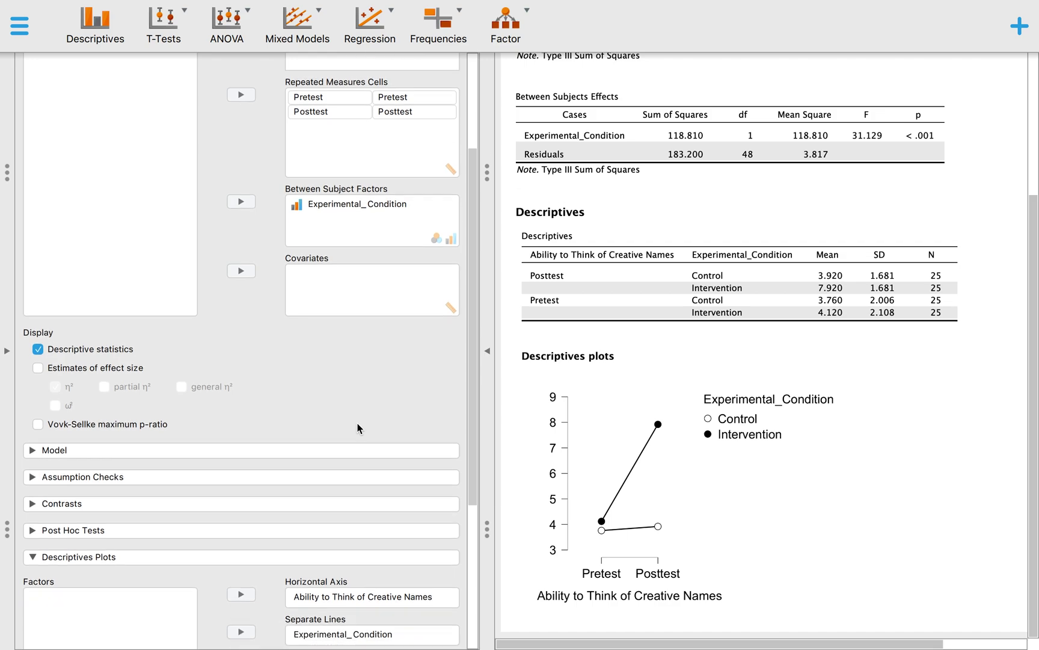
pyautogui.click(93, 365)
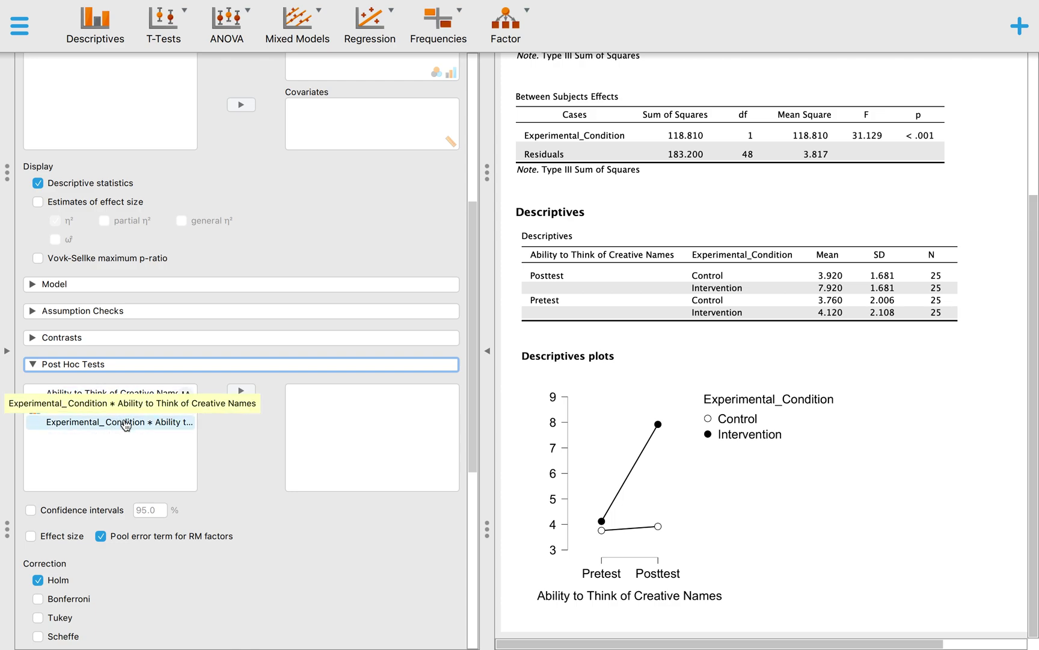
pyautogui.click(126, 423)
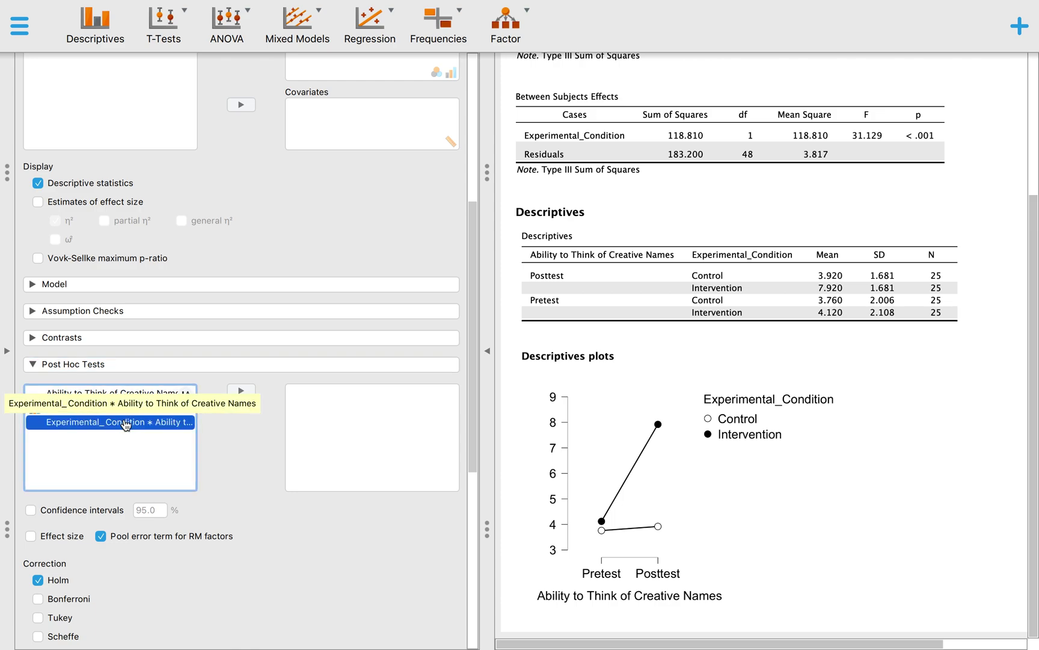
pyautogui.click(241, 392)
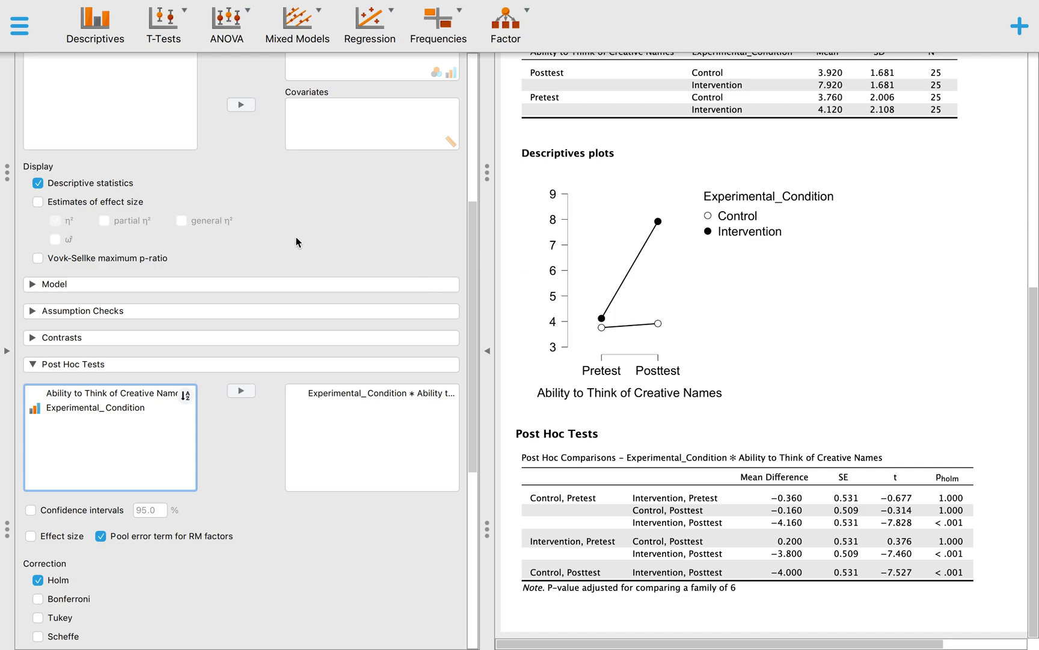
# Step: Collapse the post hoc settings and set a polynomial contrast for the Experimental_Condition * Ability to Think of Creative Names interaction
pyautogui.click(94, 367)
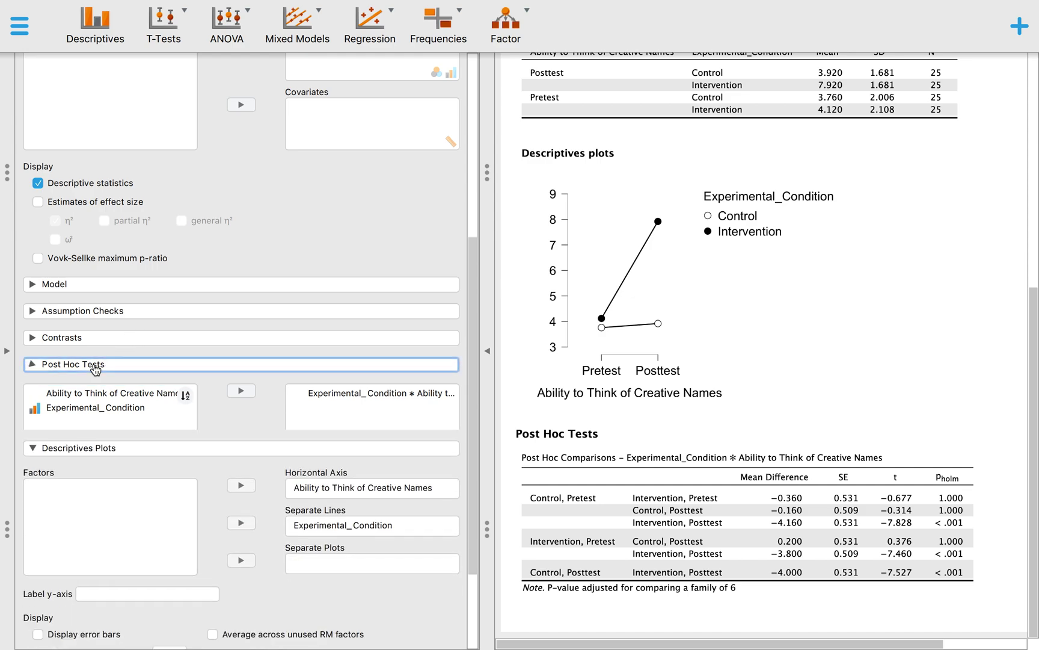
pyautogui.click(84, 340)
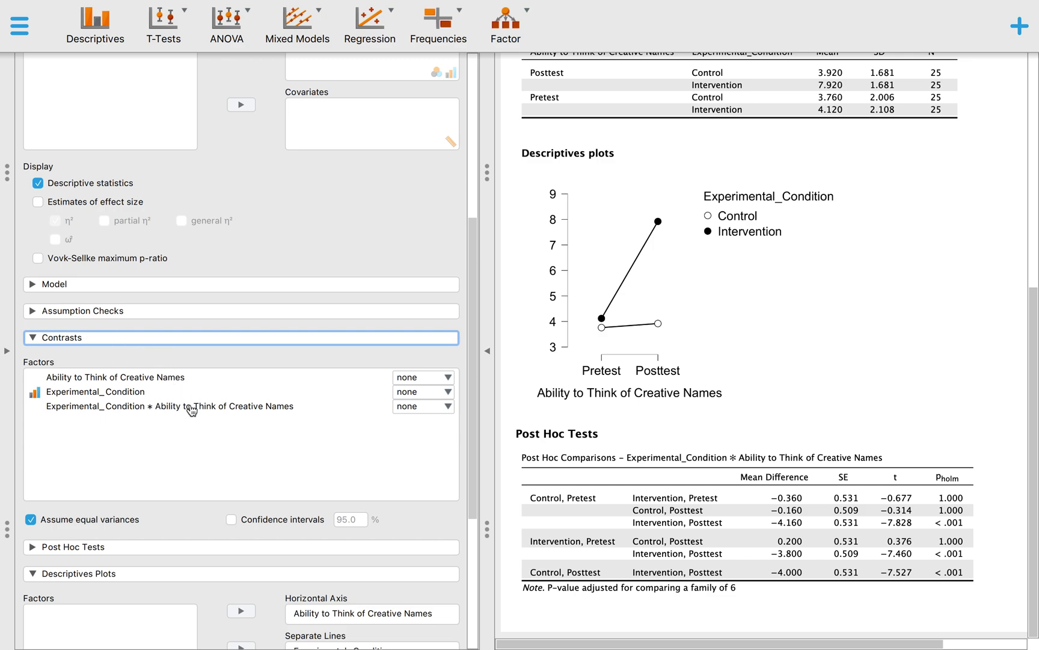
pyautogui.click(447, 406)
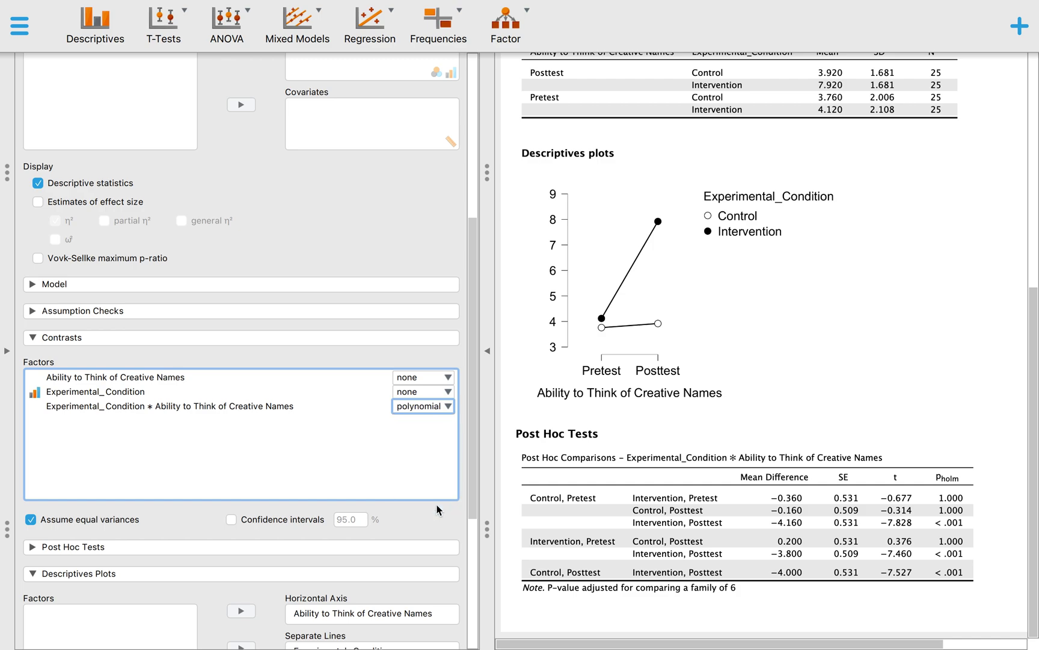
# Step: Examine the contrast and post hoc tables, the descriptives plot, and the full width of the within and between subjects effects tables
pyautogui.scroll(-4, 914, 428)
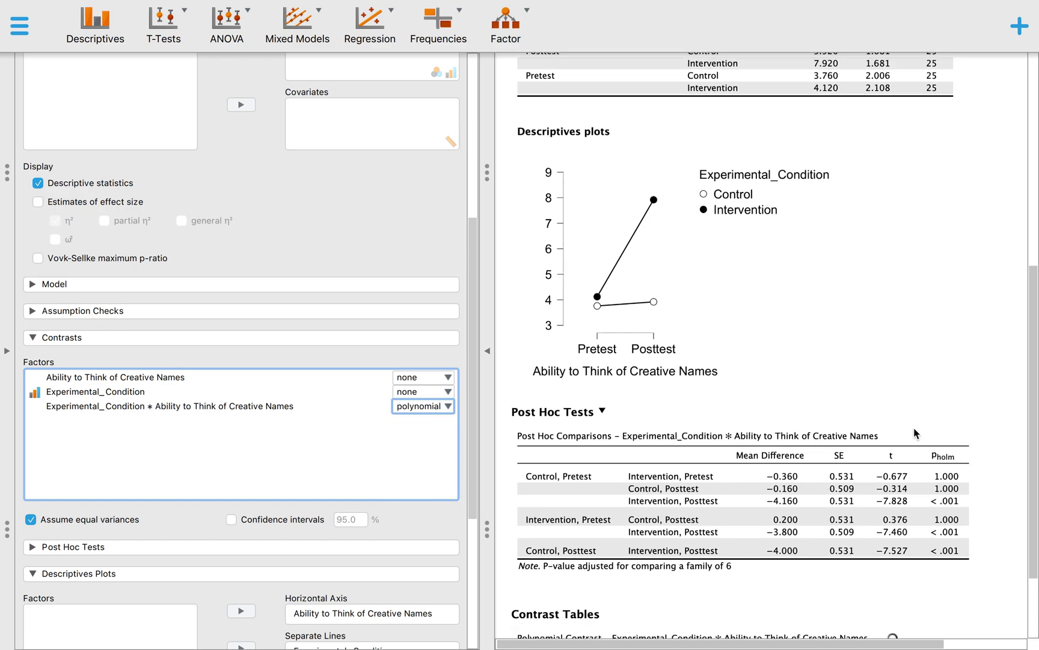
pyautogui.hscroll(1, 914, 428)
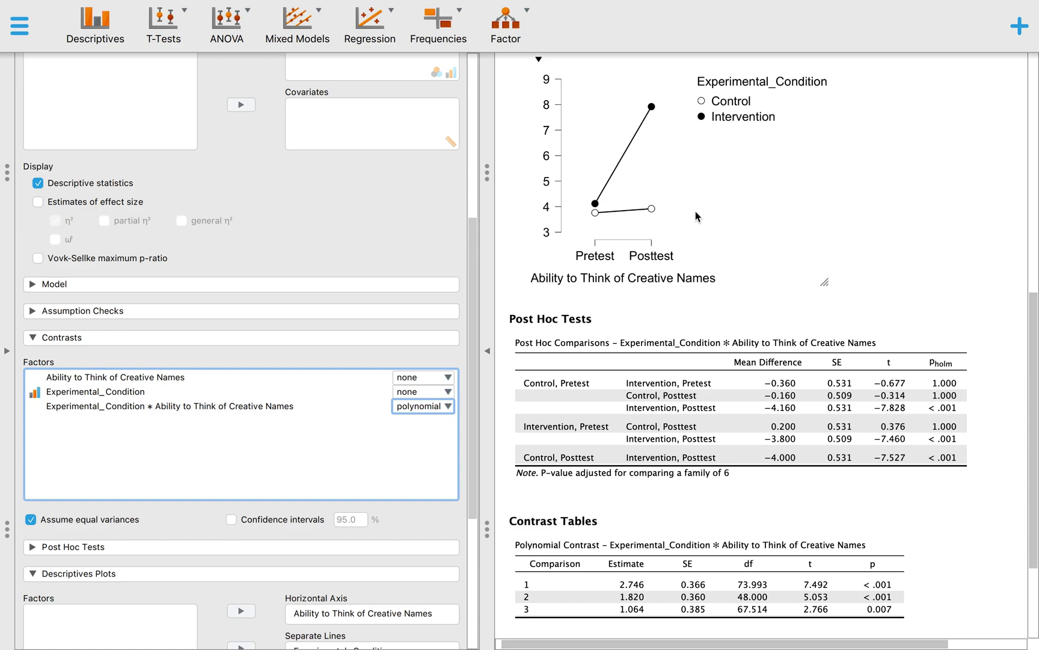
pyautogui.scroll(-1, 784, 260)
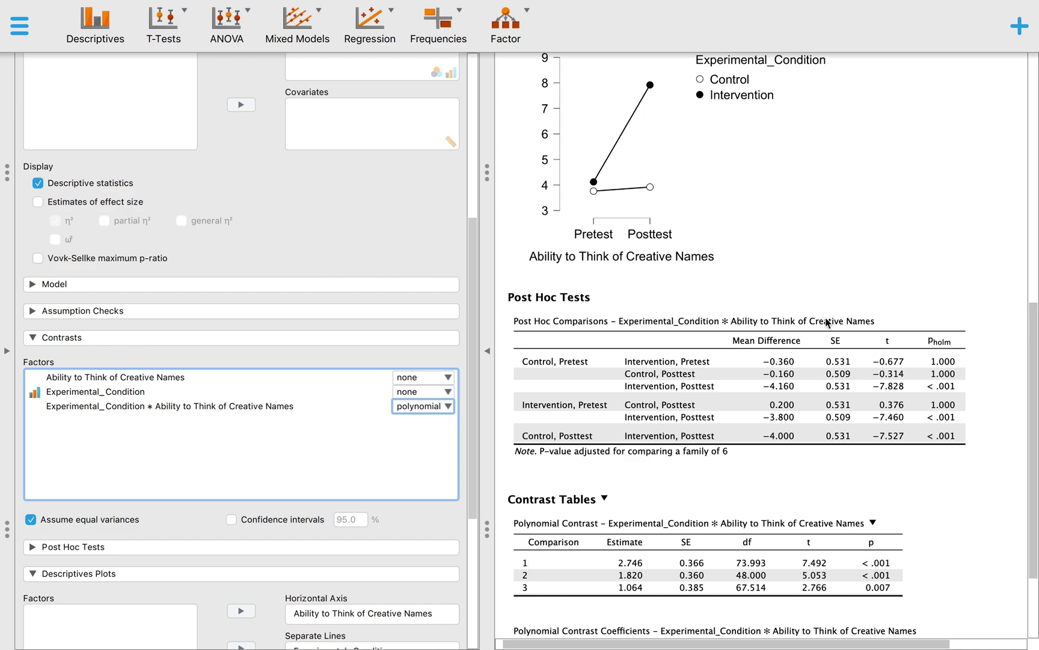
pyautogui.scroll(5, 799, 210)
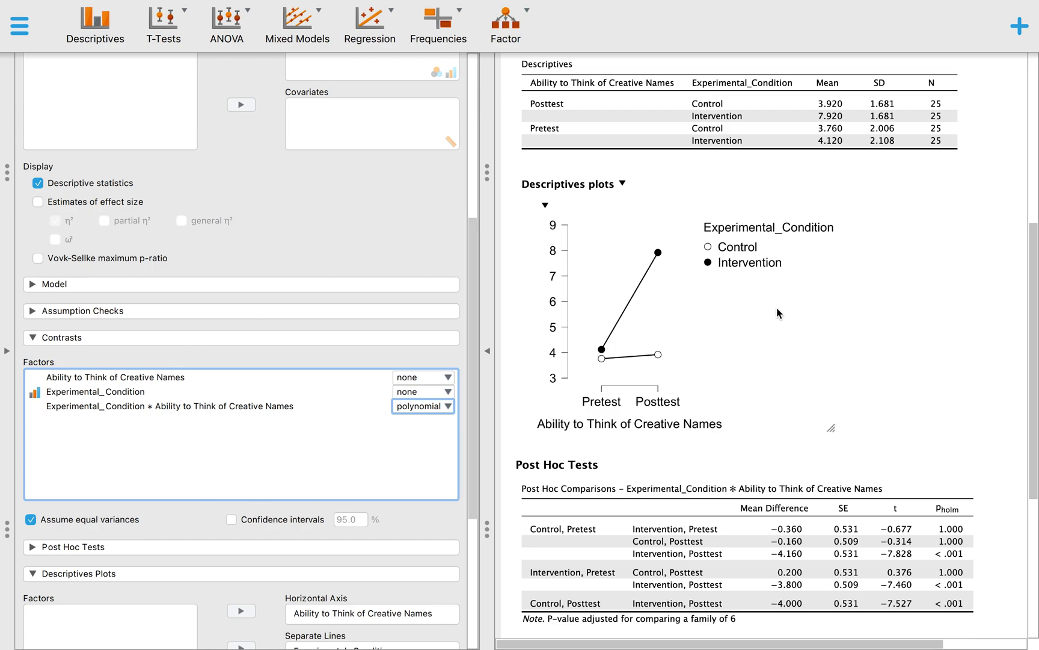
pyautogui.scroll(10, 776, 308)
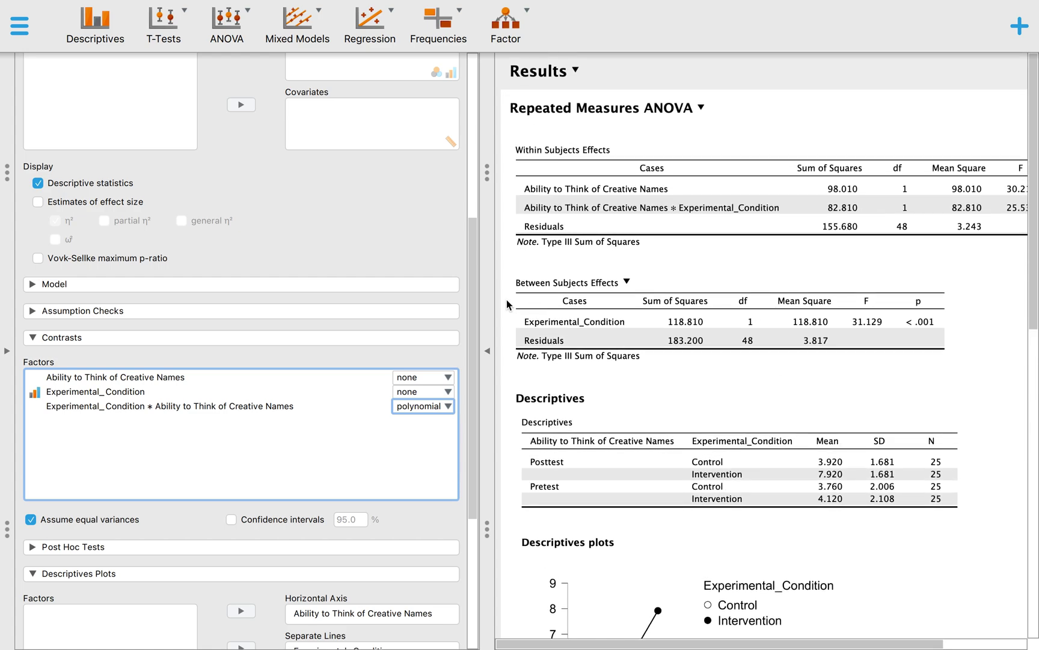
pyautogui.click(488, 350)
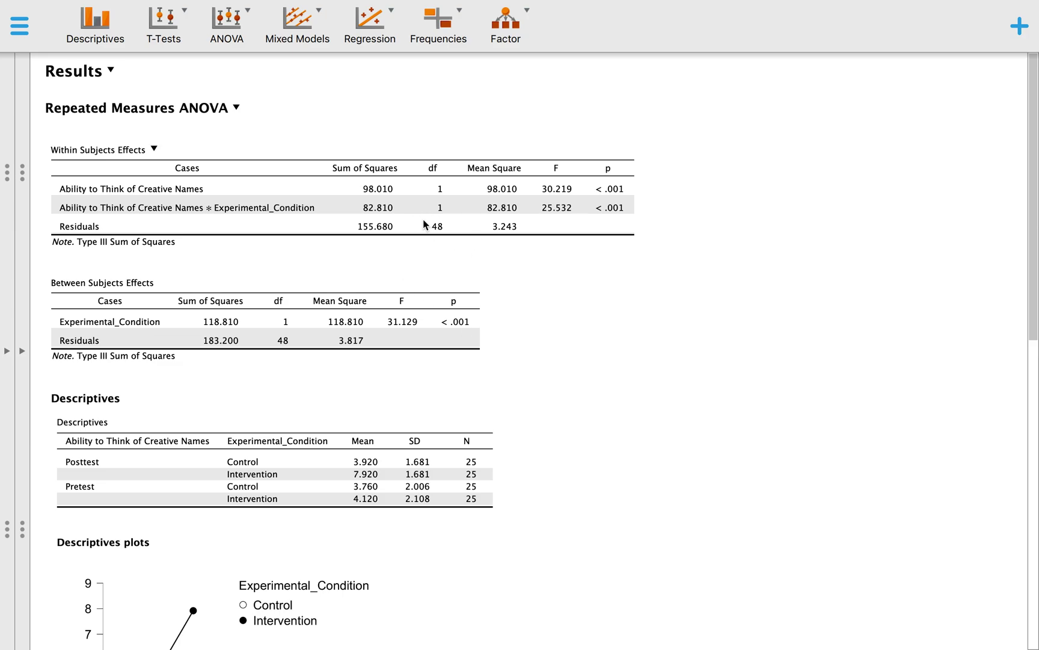
pyautogui.click(22, 350)
pyautogui.click(8, 351)
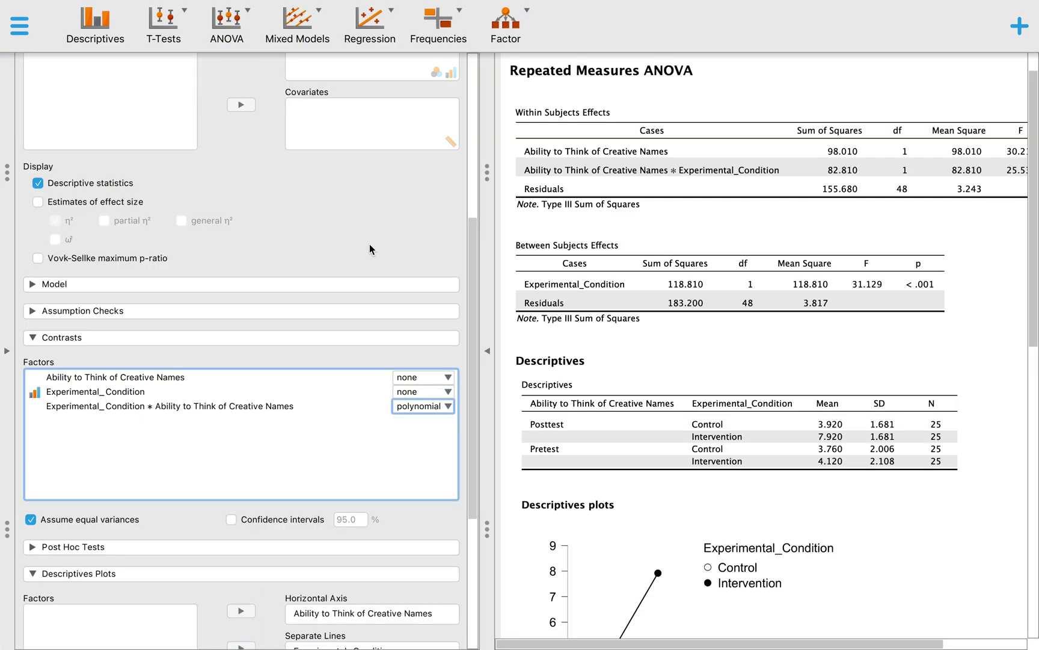
# Step: Add η² effect size estimates to the ANOVA output, and check them in the within and between subjects effects tables
pyautogui.scroll(1, 292, 180)
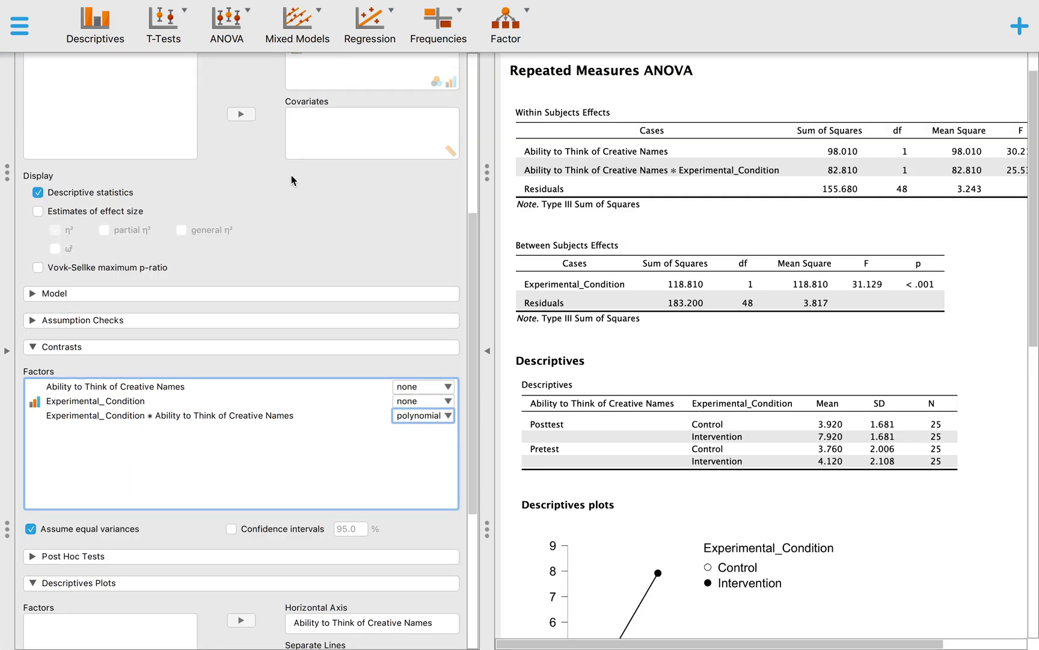
pyautogui.scroll(1, 292, 181)
pyautogui.scroll(10, 272, 191)
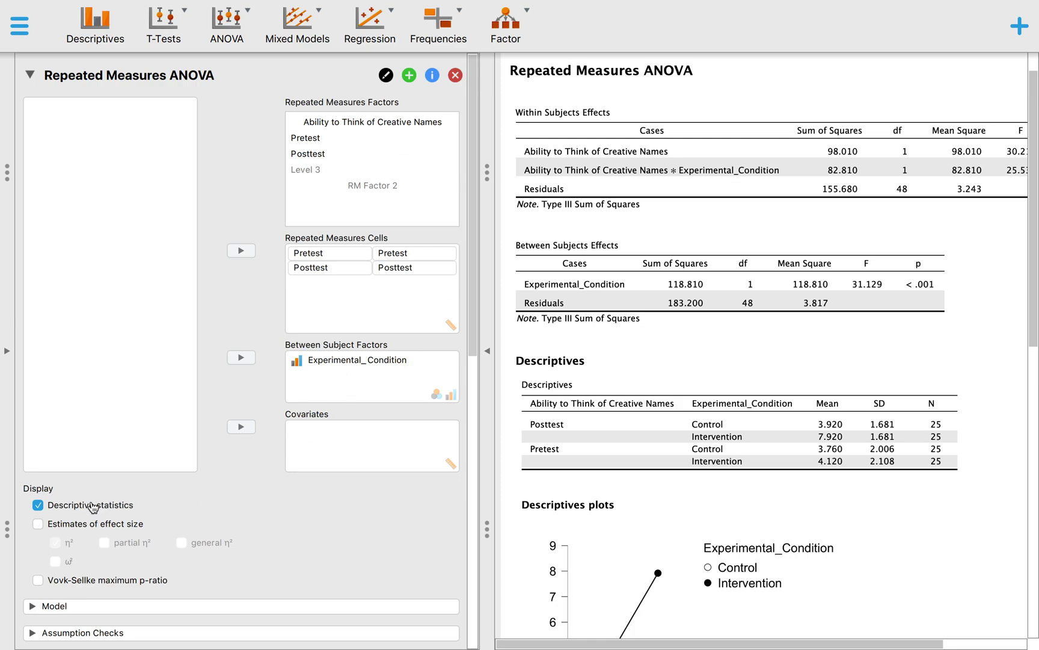
pyautogui.scroll(-2, 214, 524)
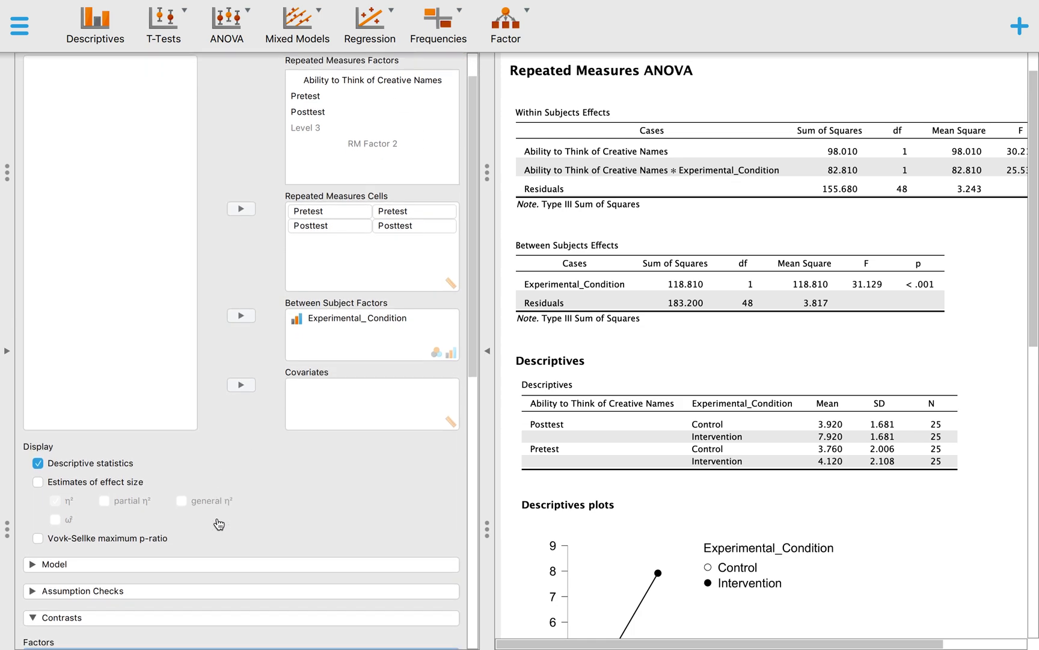
pyautogui.click(37, 469)
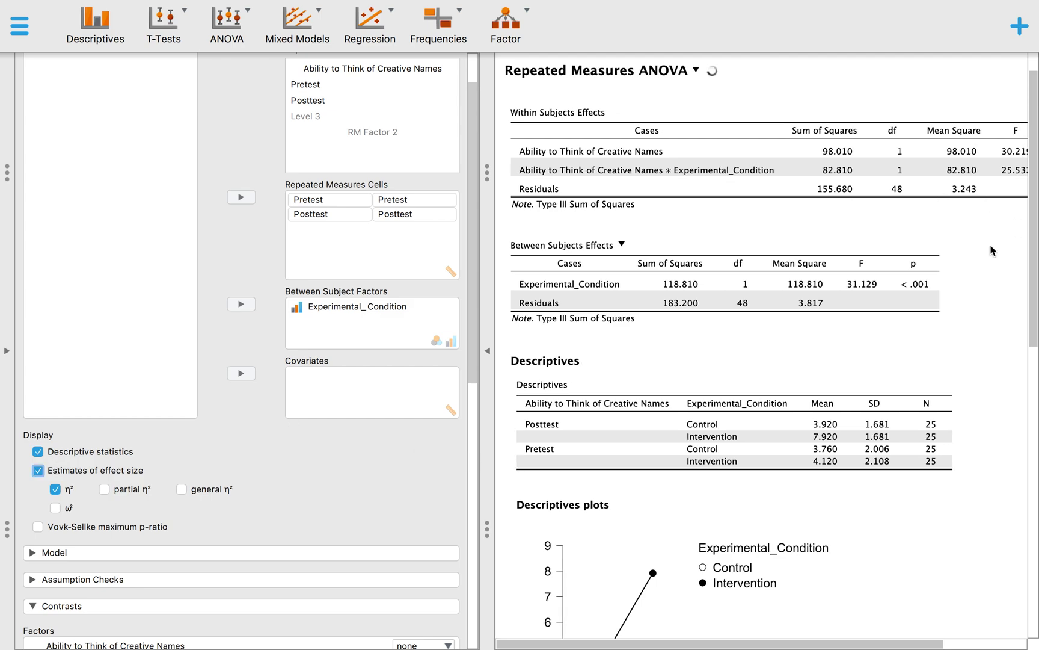
pyautogui.hscroll(1, 993, 250)
pyautogui.scroll(1, 993, 250)
pyautogui.scroll(-1, 992, 250)
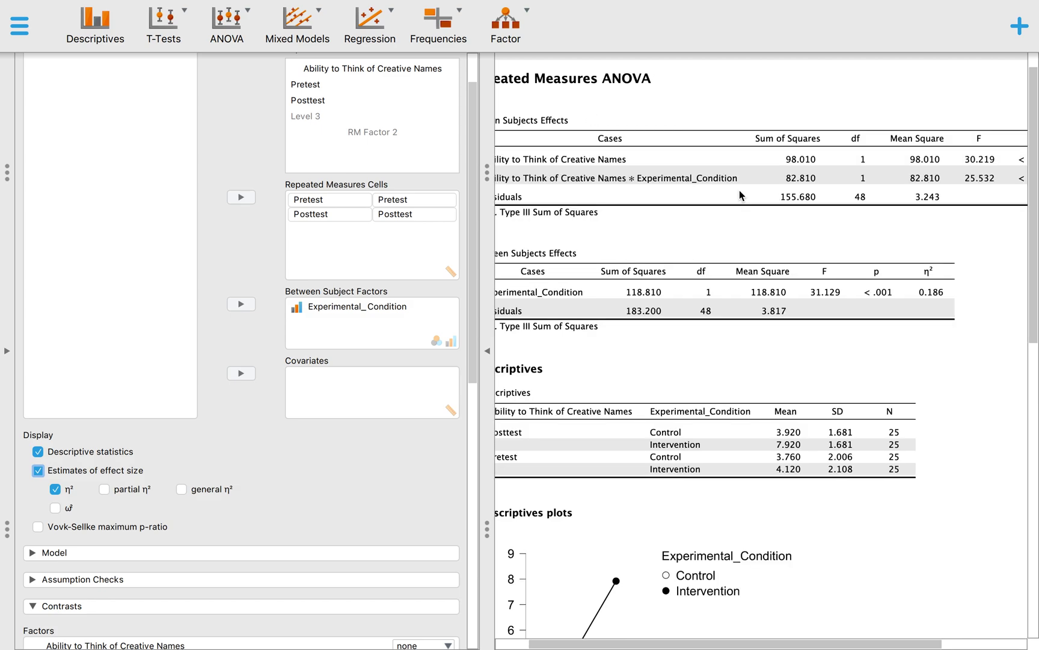
pyautogui.hscroll(4, 963, 235)
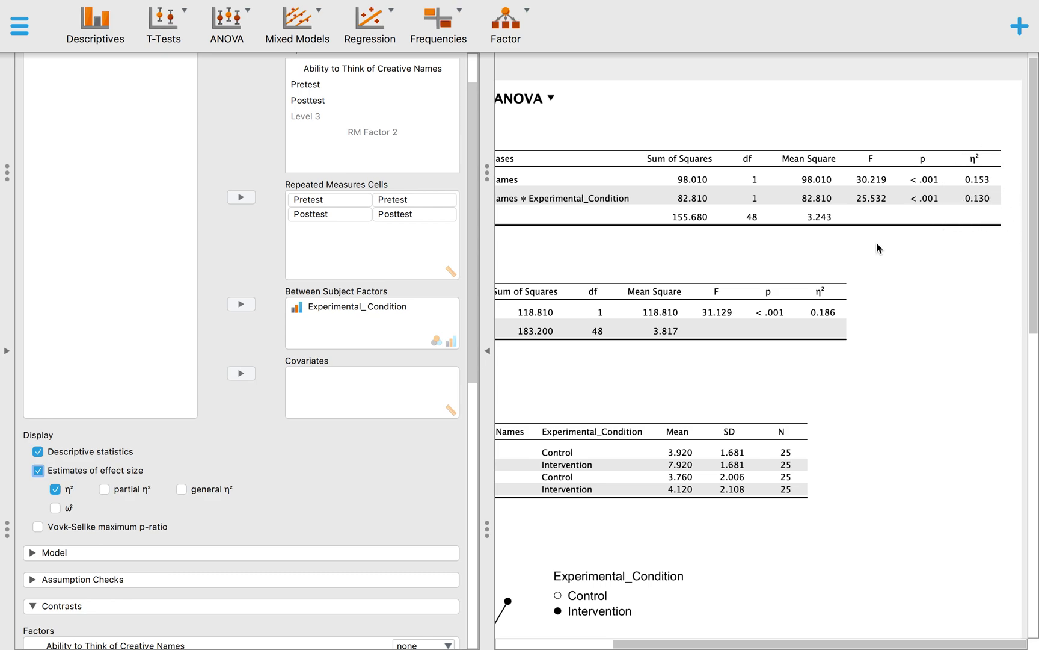
# Step: Review the contrast, post hoc and descriptives plot settings alongside their results, leaving the contrast and post hoc sections collapsed
pyautogui.hscroll(-5, 880, 249)
pyautogui.scroll(-1, 880, 249)
pyautogui.scroll(-5, 242, 515)
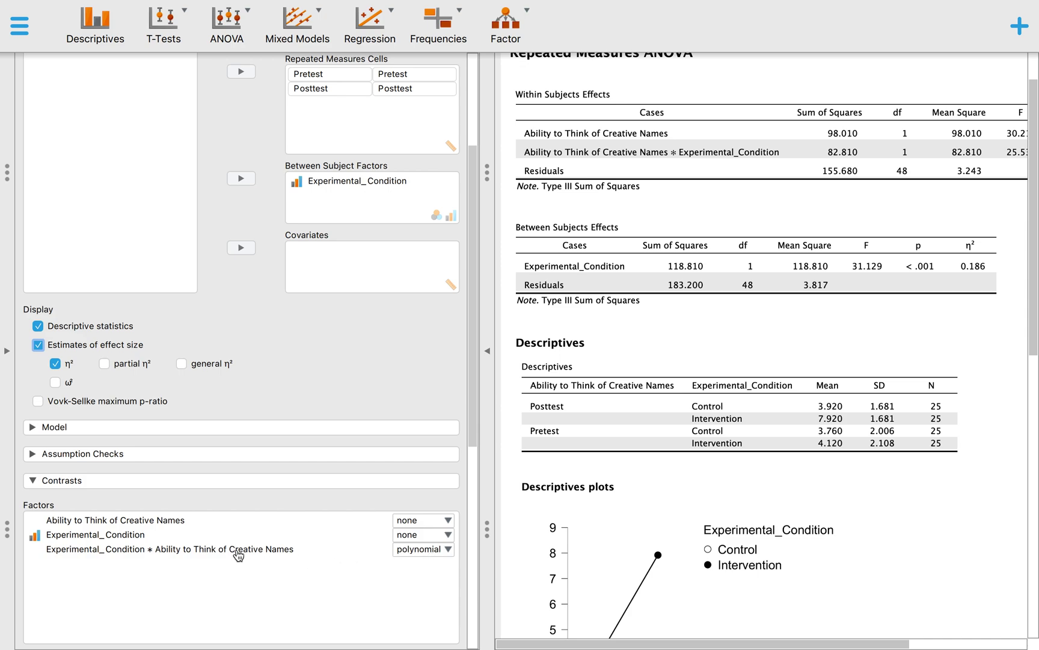
pyautogui.click(253, 481)
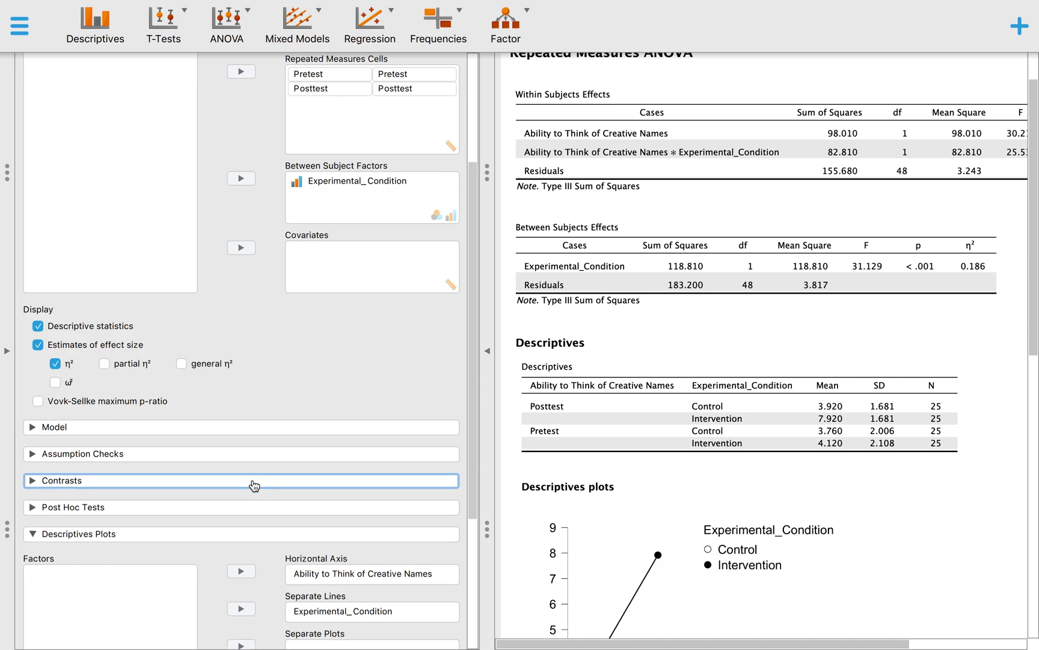
pyautogui.scroll(-2, 254, 485)
pyautogui.click(157, 438)
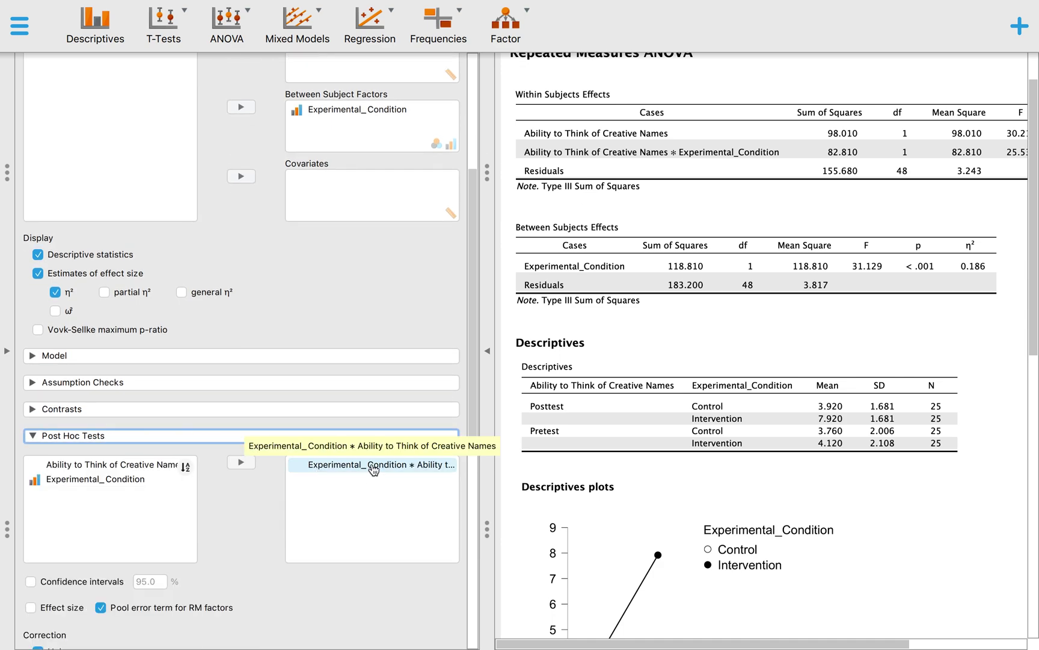
pyautogui.click(198, 438)
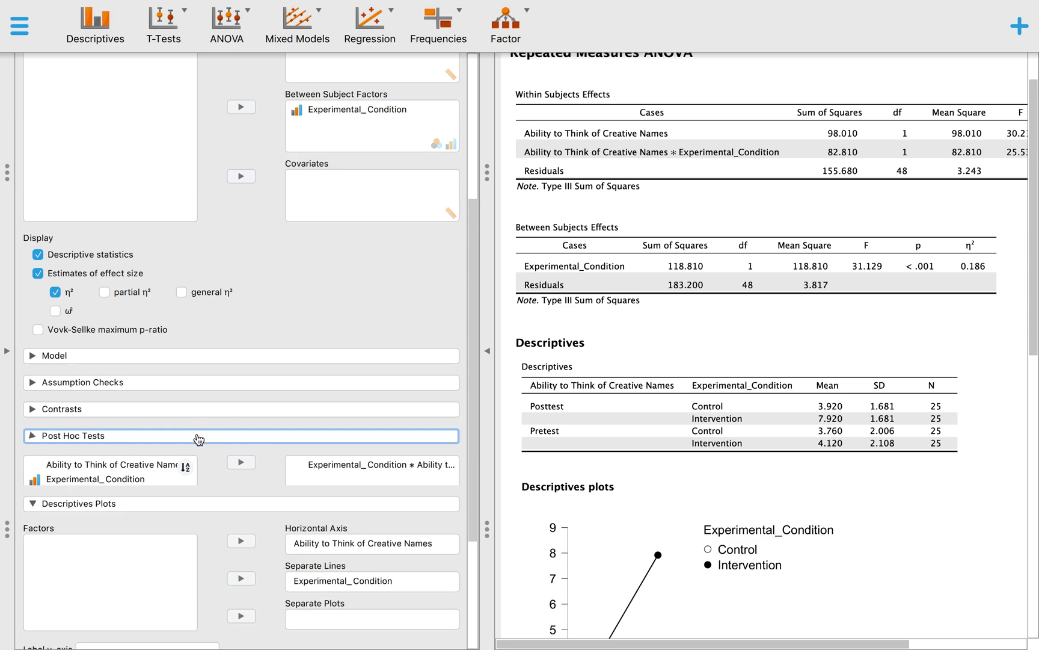
pyautogui.scroll(-2, 197, 490)
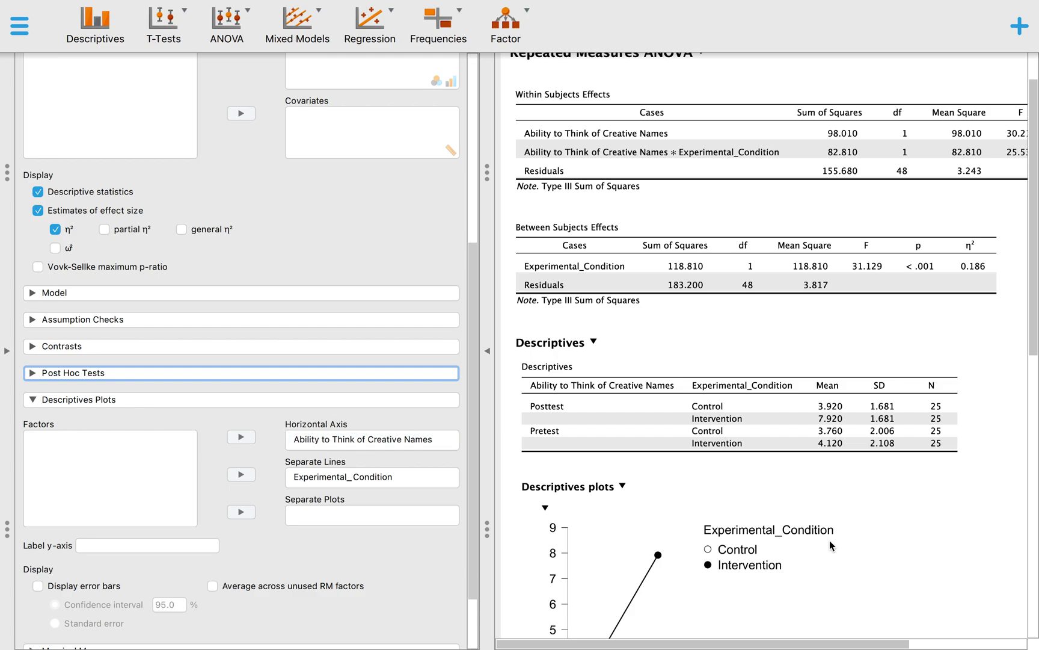
pyautogui.scroll(-5, 829, 541)
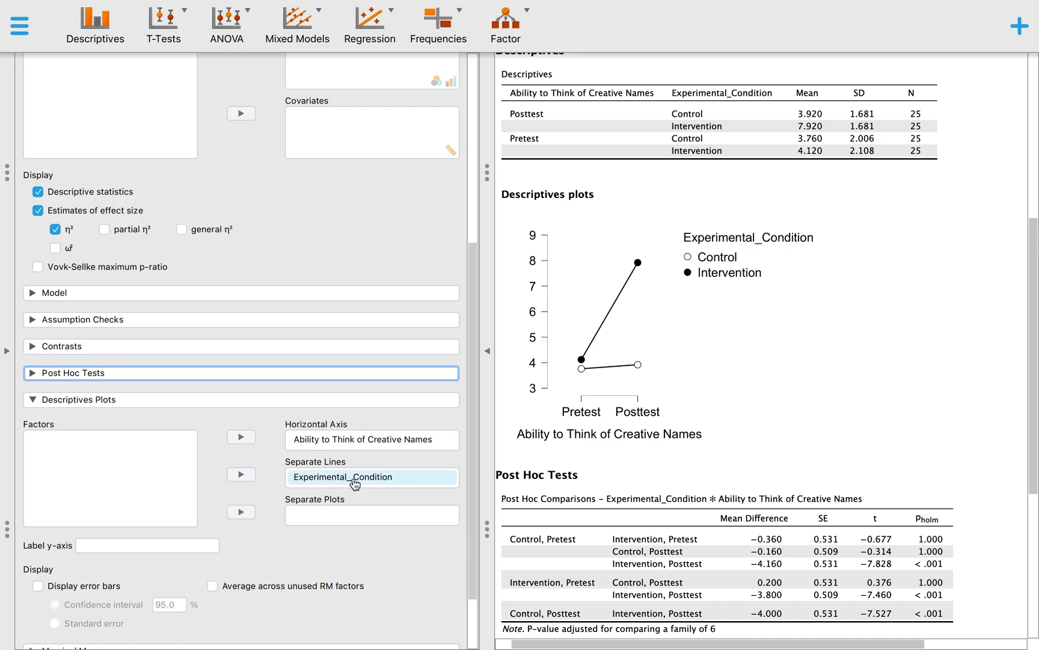
pyautogui.scroll(-3, 352, 558)
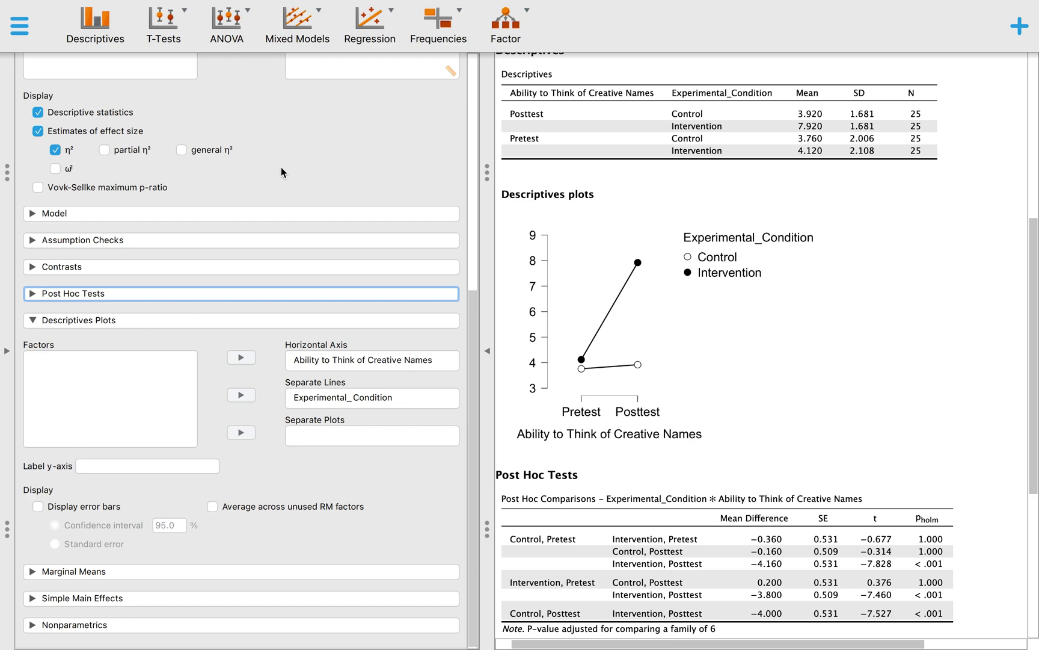
pyautogui.press('super+shift+5')
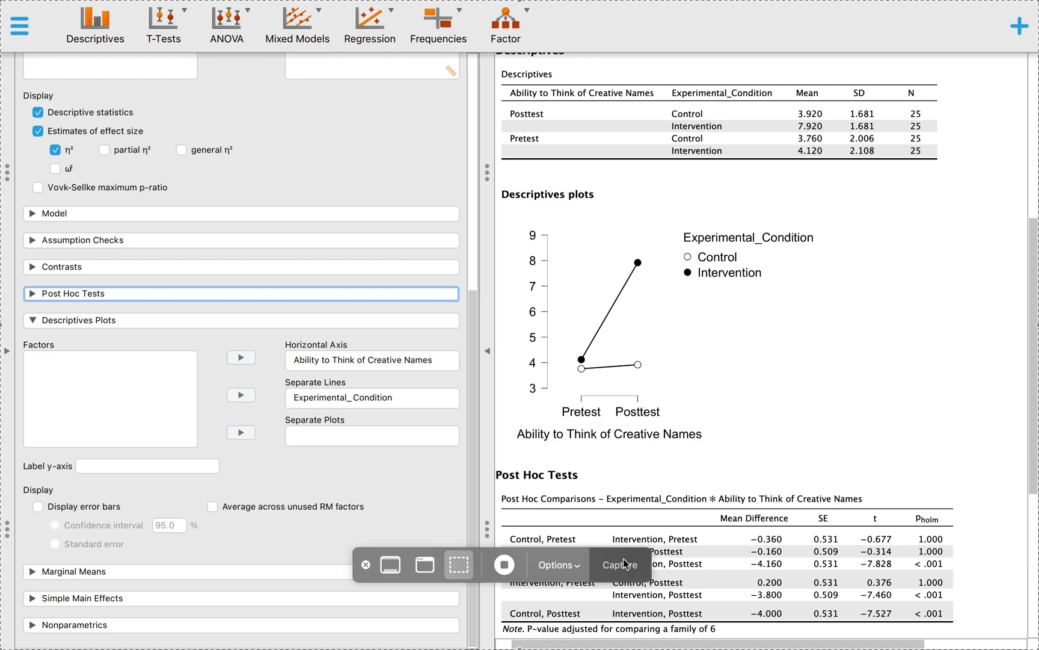